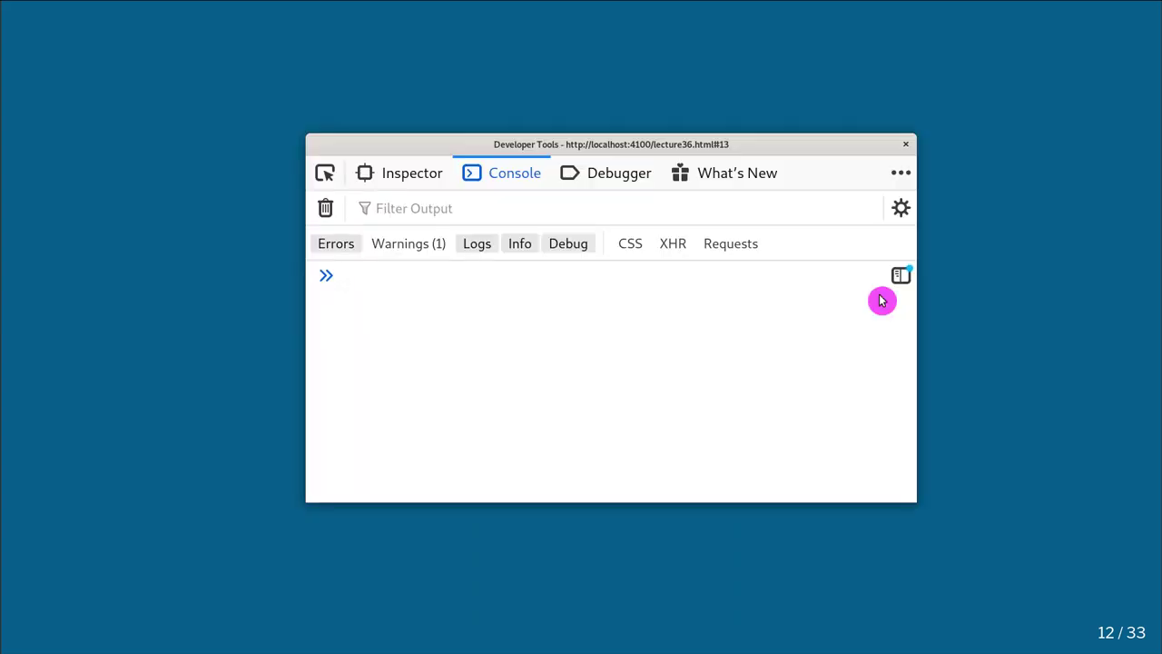
Show the Constants slide with the developer console in front, and move the console away from the code examples
key(F12)
key(Page_Down)
key(F12)
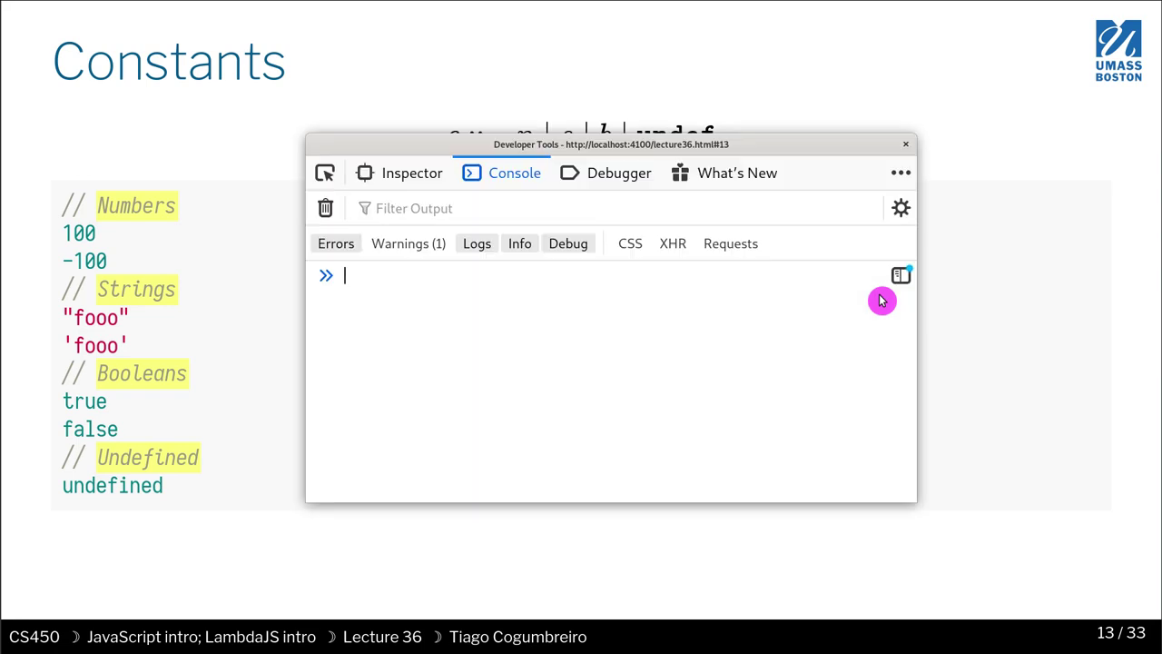
drag(550, 215, 605, 246)
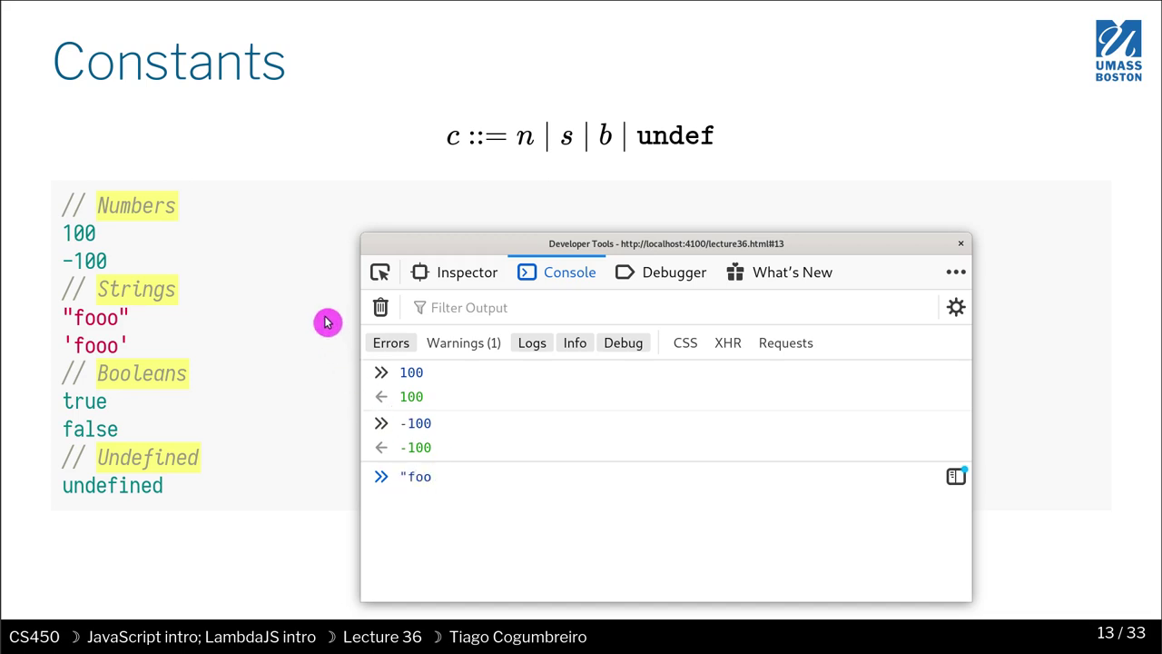
Evaluate the string constants "foo" and 'foo' in the console
key(Return)
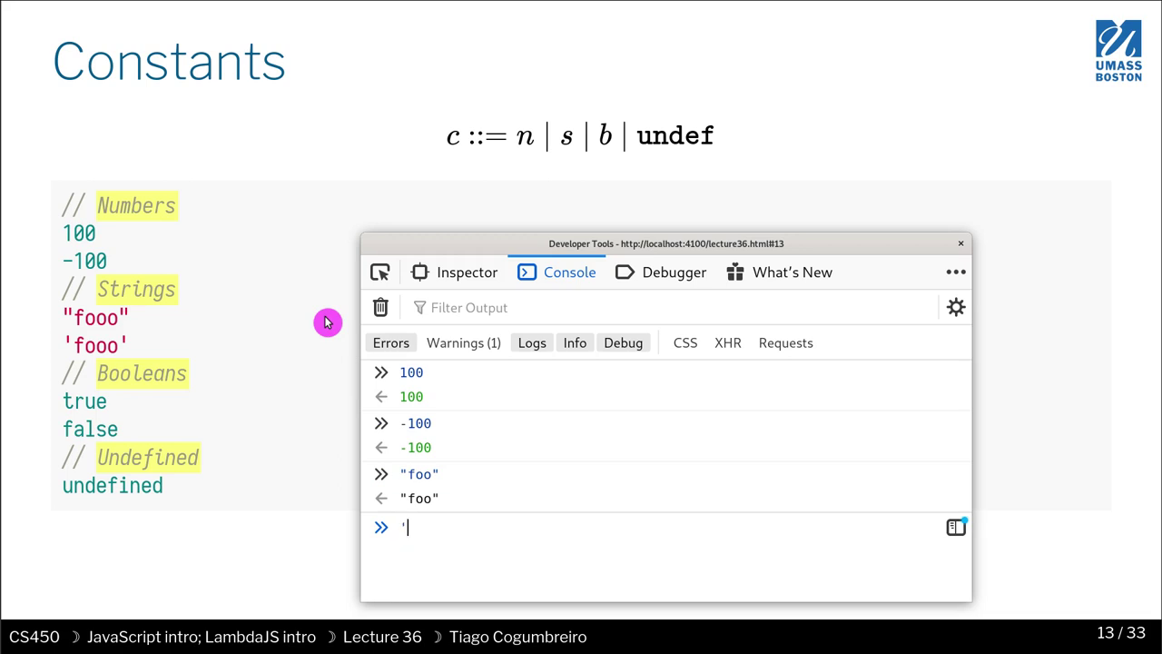
text('foo')
key(Return)
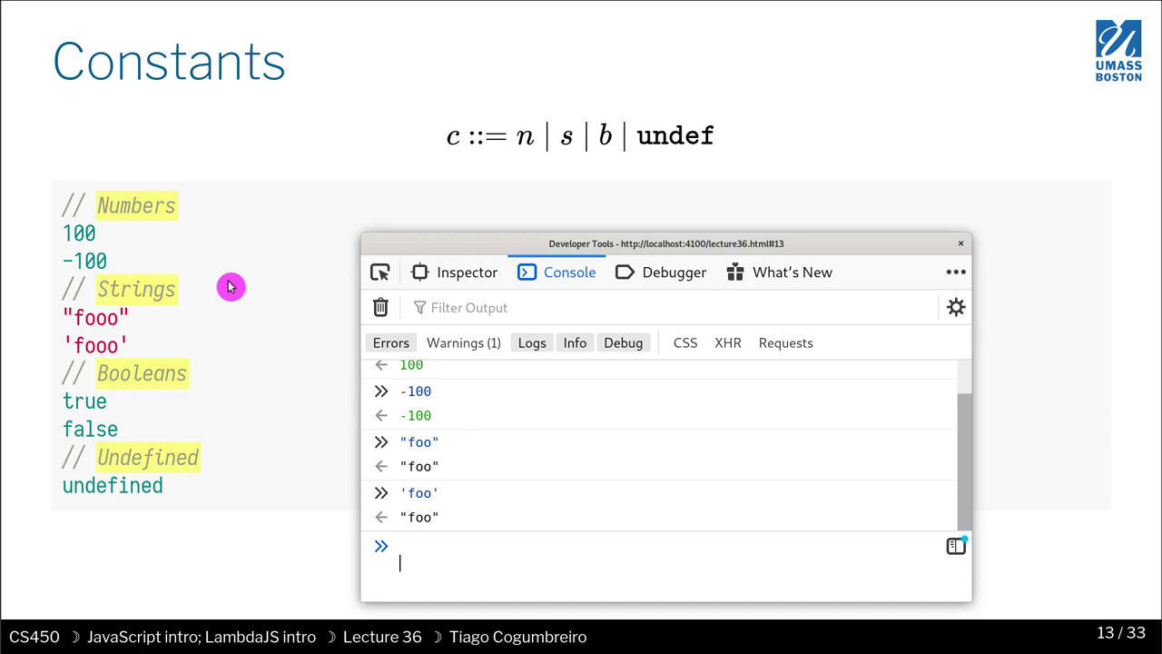
Evaluate the constants true and undefined in the console
text(true)
key(Return)
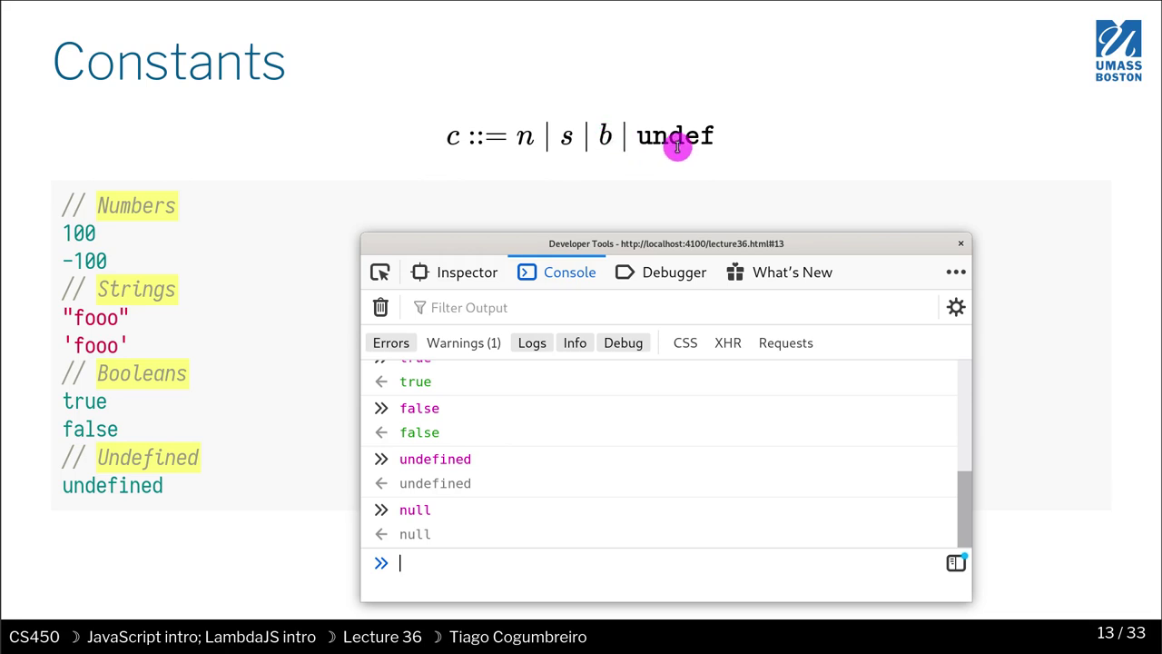
text(undefined)
key(Return)
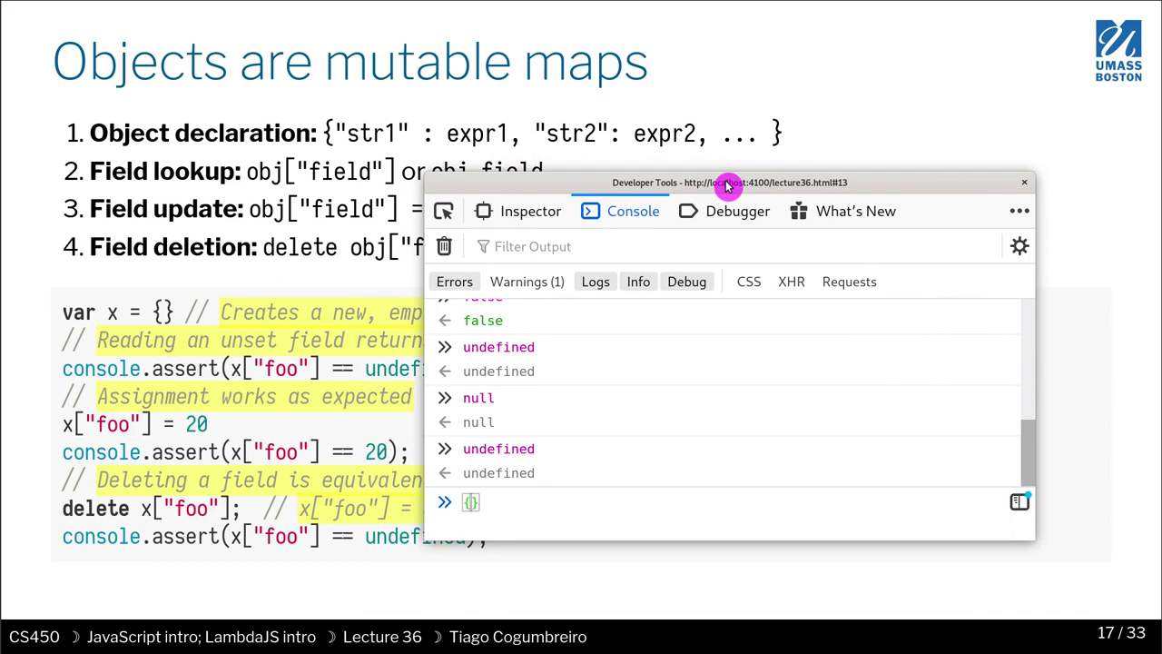
Evaluate an empty object {} and declare obj1 = {"asd": 10, "bar": true}; in the console
key(Return)
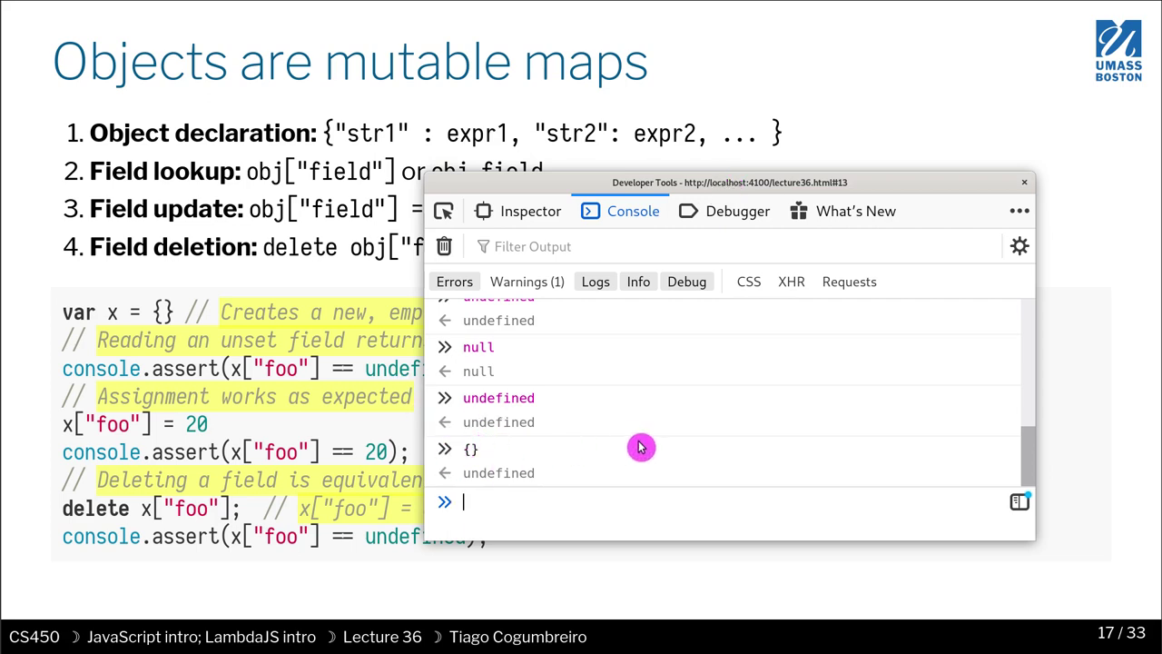
text({"s)
key(BackSpace)
text(asd": 10,)
key(Home)
text(obj1 )
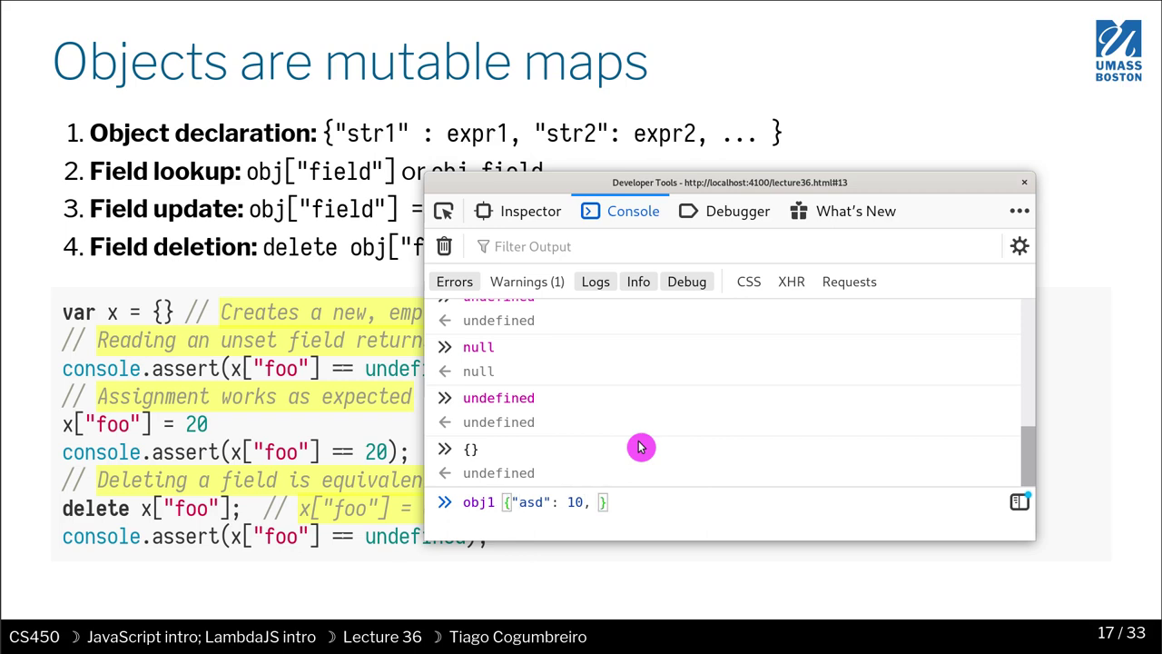
text(=)
key(Left)
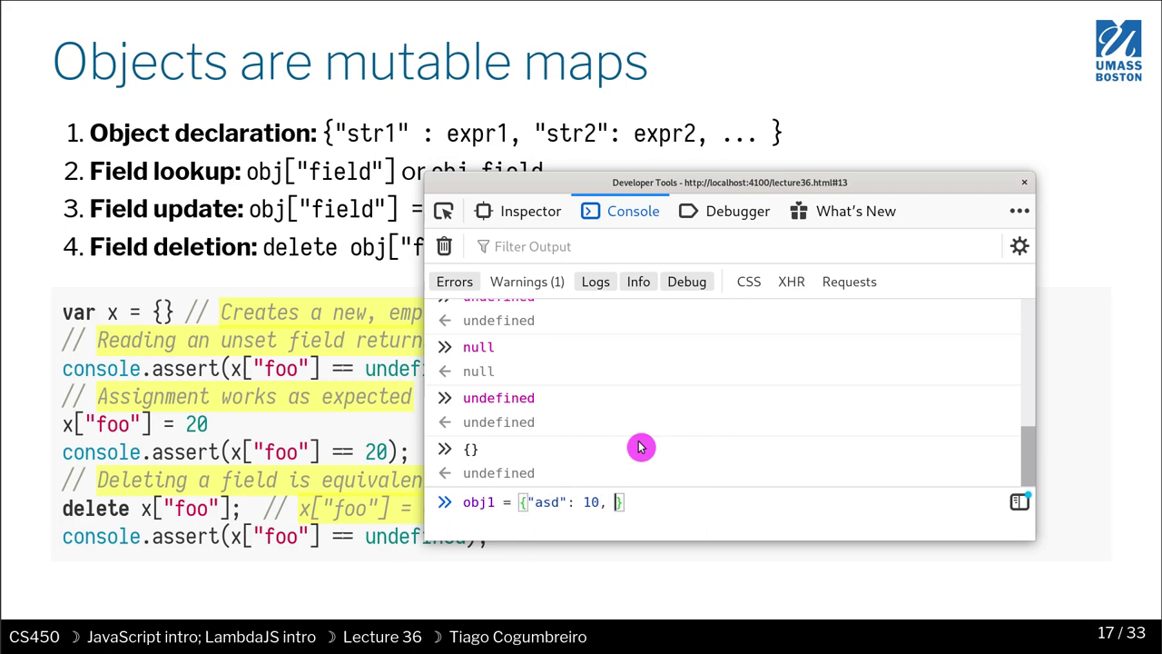
text(")
text(bar")
text(: true)
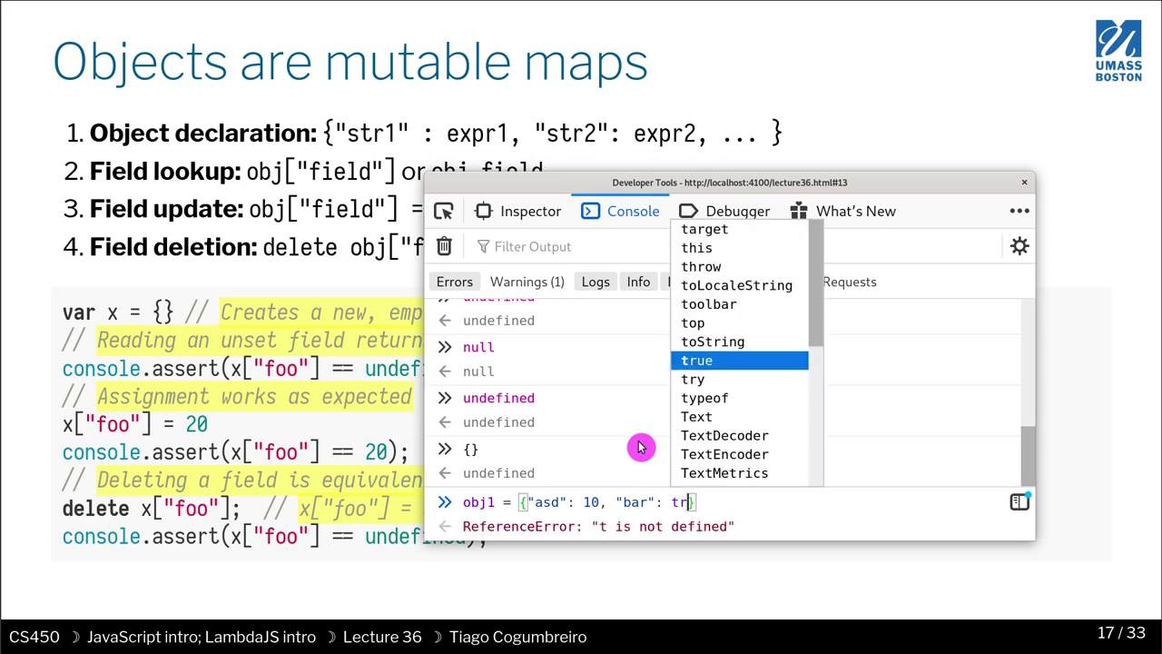
key(End)
text(;)
key(Return)
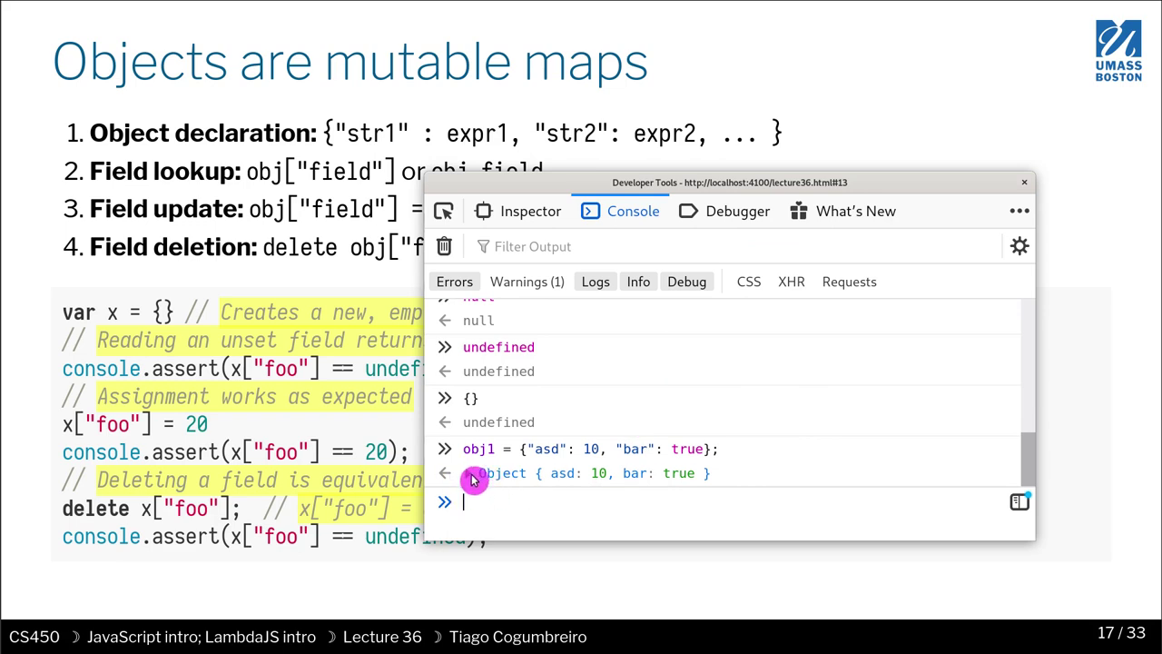
Reposition the console window, inspect the fields in the expanded obj1 result, and collapse it again
drag(629, 194, 593, 149)
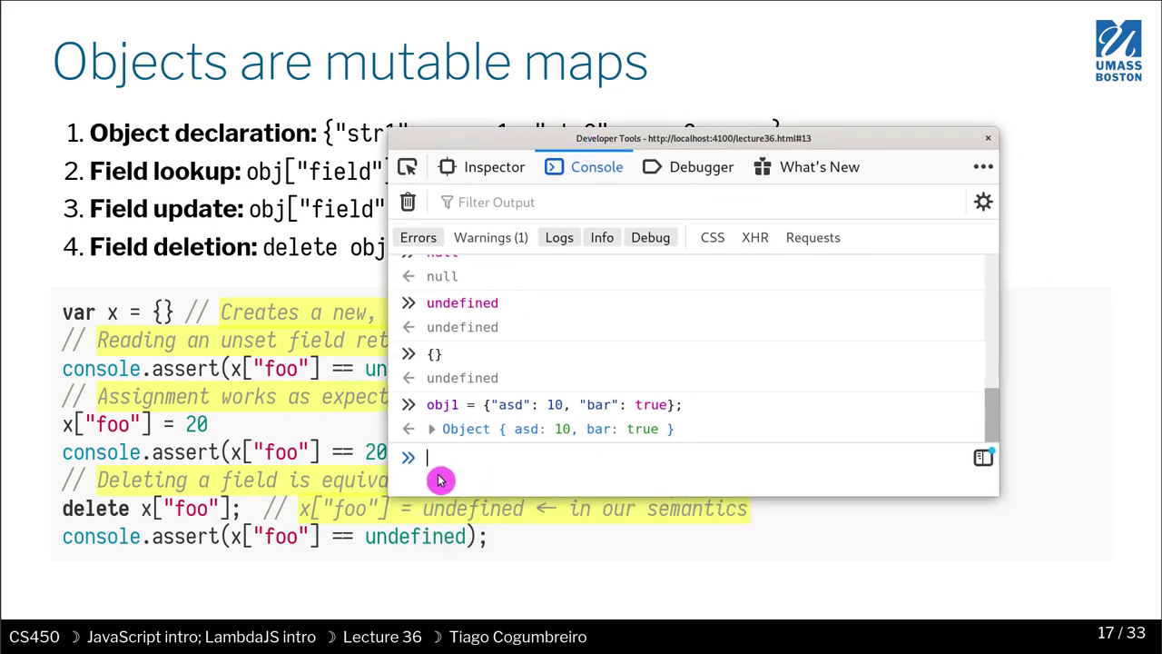
click(432, 431)
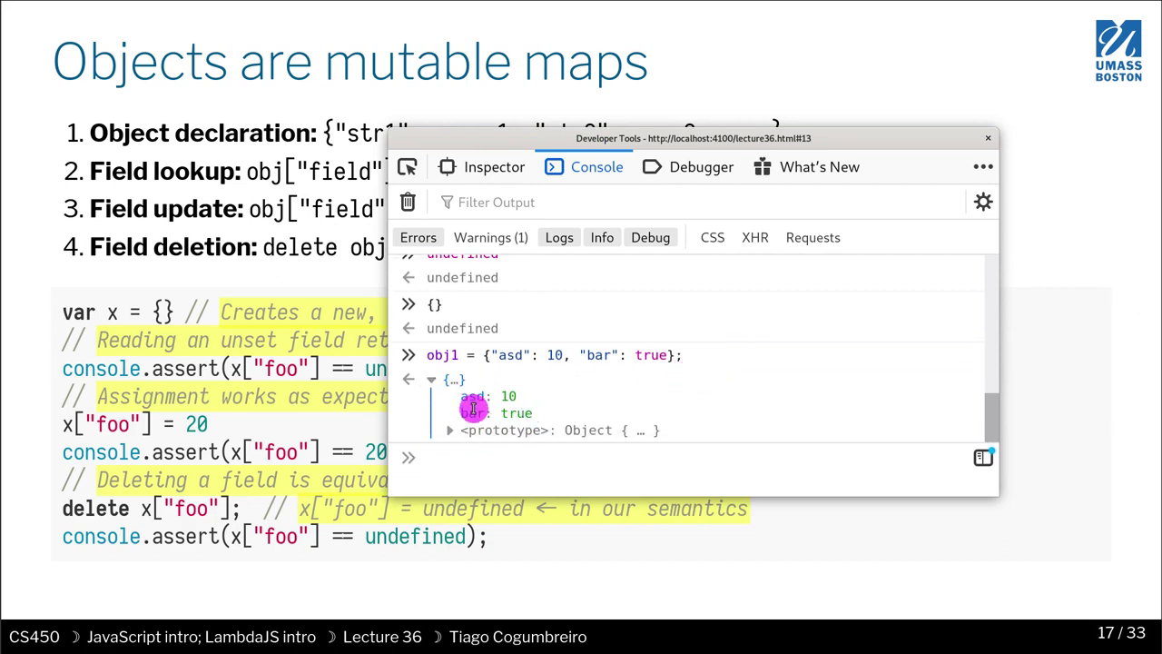
double_click(510, 397)
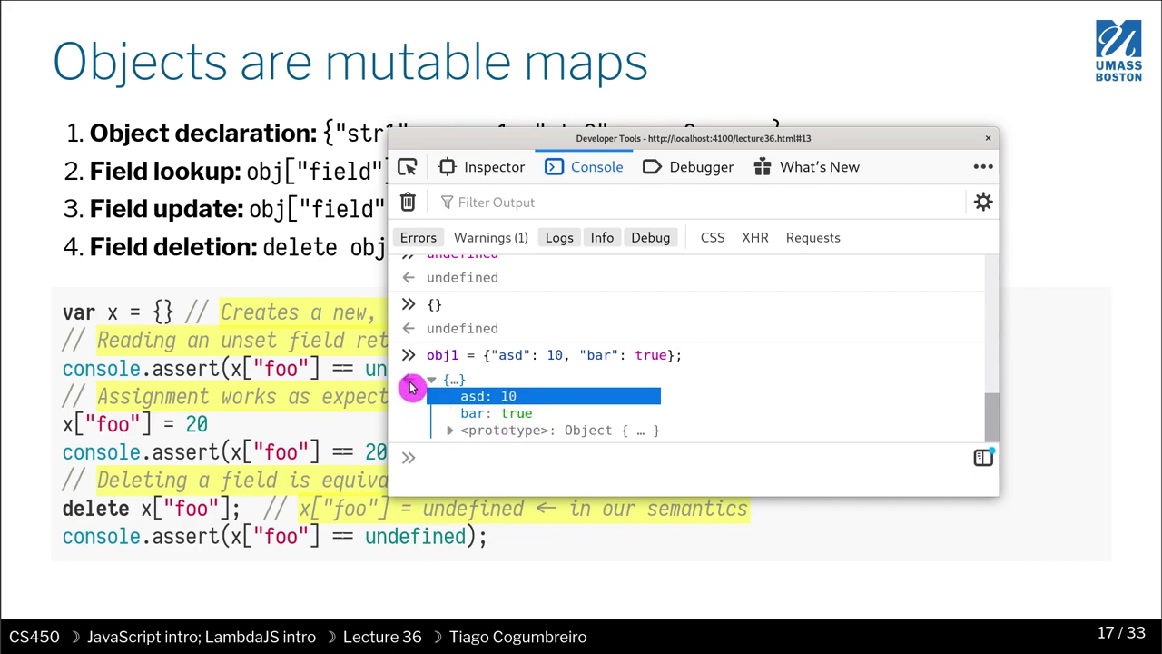
click(419, 383)
click(434, 380)
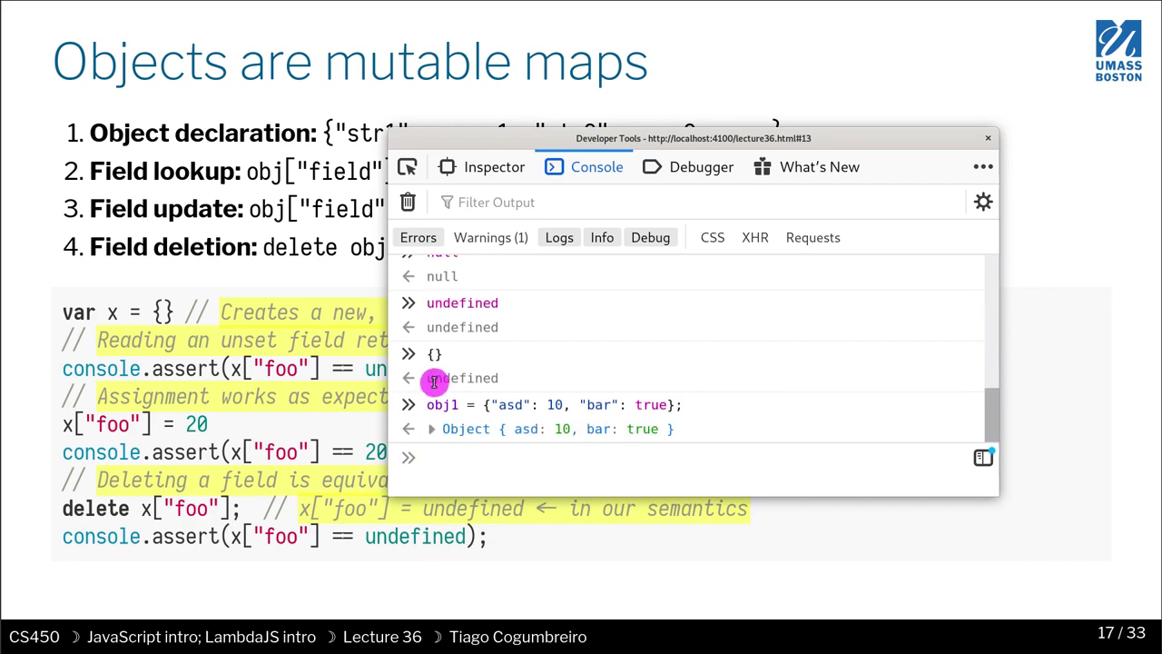
Look up the "asd" field with obj1["asd"]
click(481, 456)
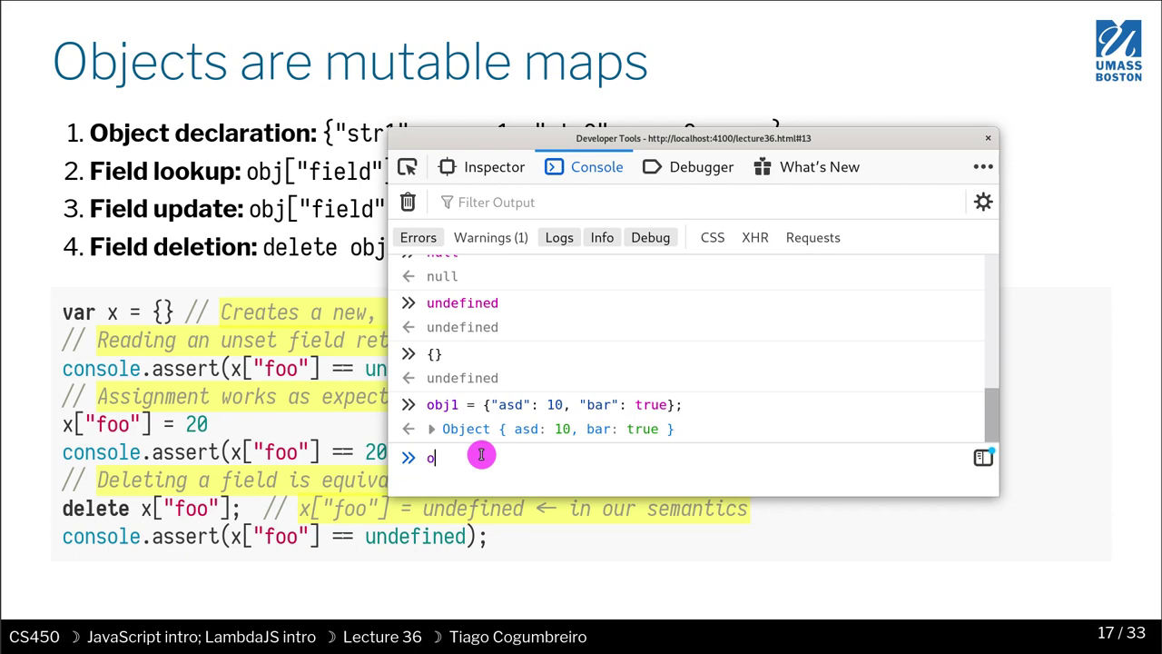
text(obj1[")
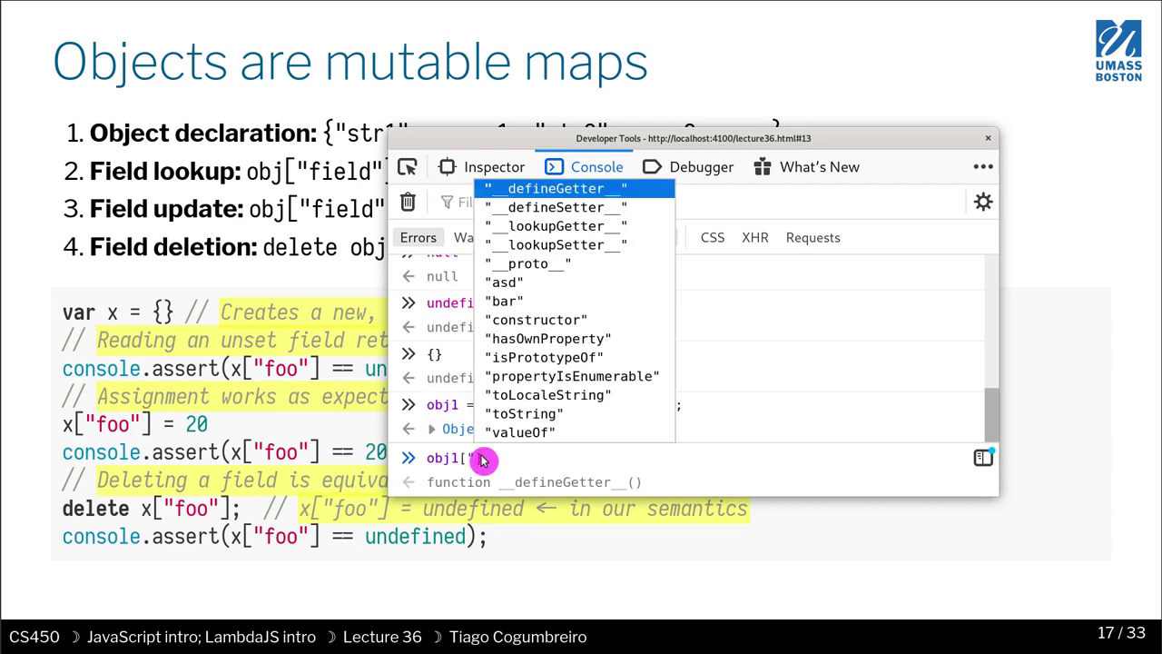
key(Escape)
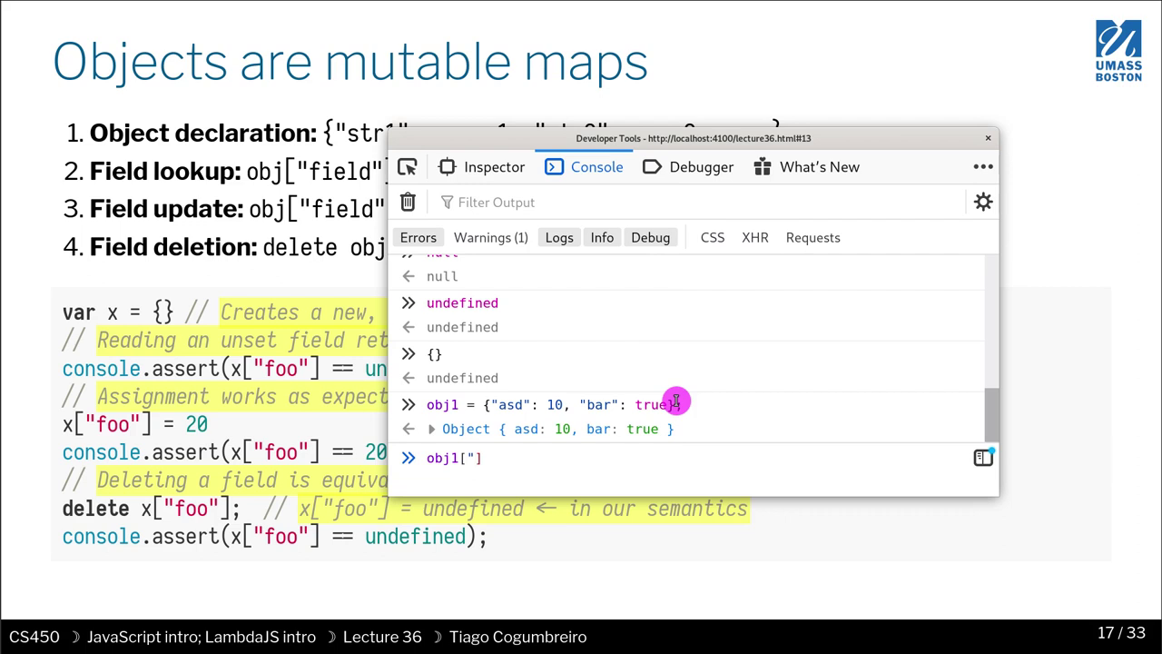
text(asd"])
key(Return)
Reuse the previous lookup to read the "bar" field with obj1["bar"]
key(Up)
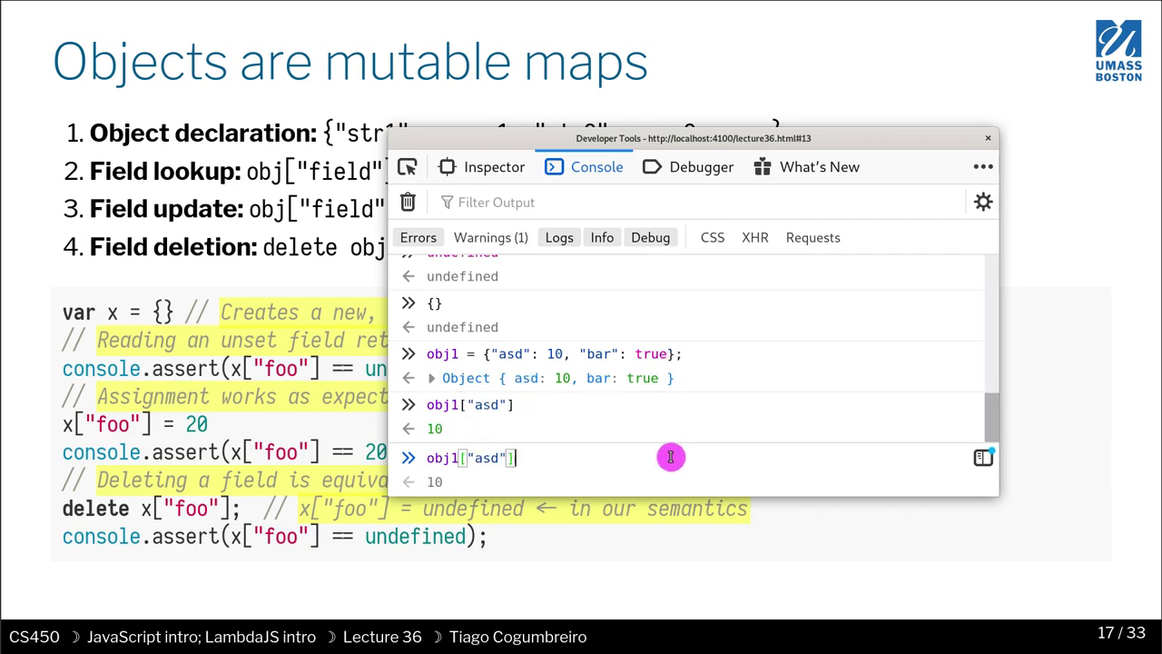
key(Left)
key(Left)
key(BackSpace)
key(BackSpace)
key(BackSpace)
text(bar)
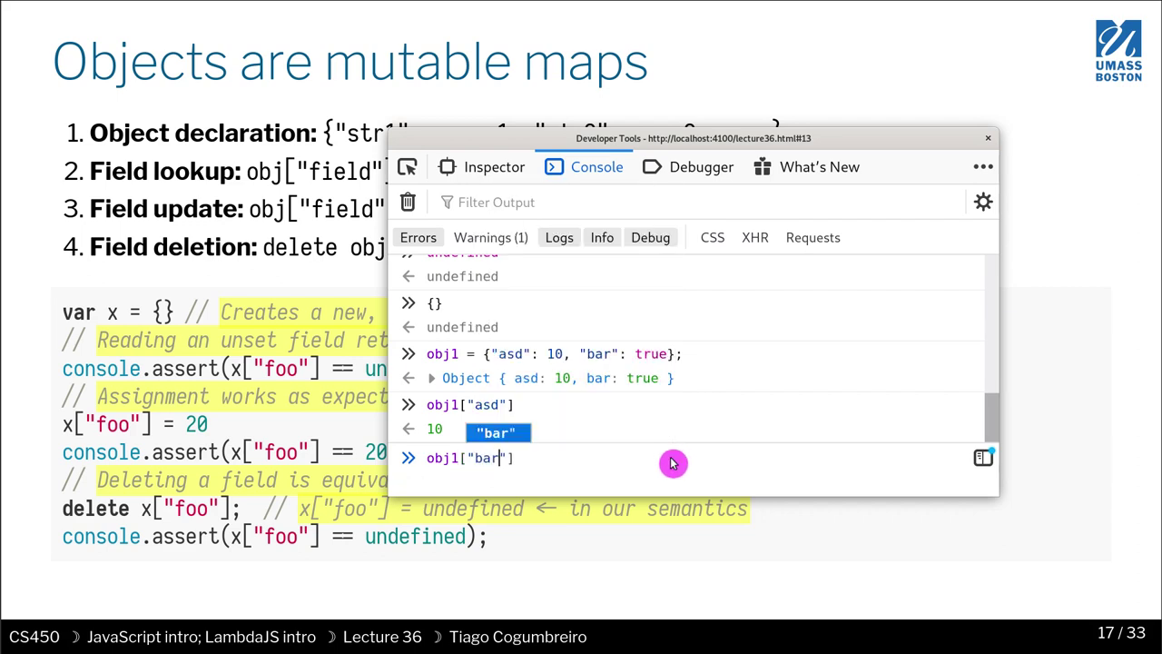
key(Return)
key(Return)
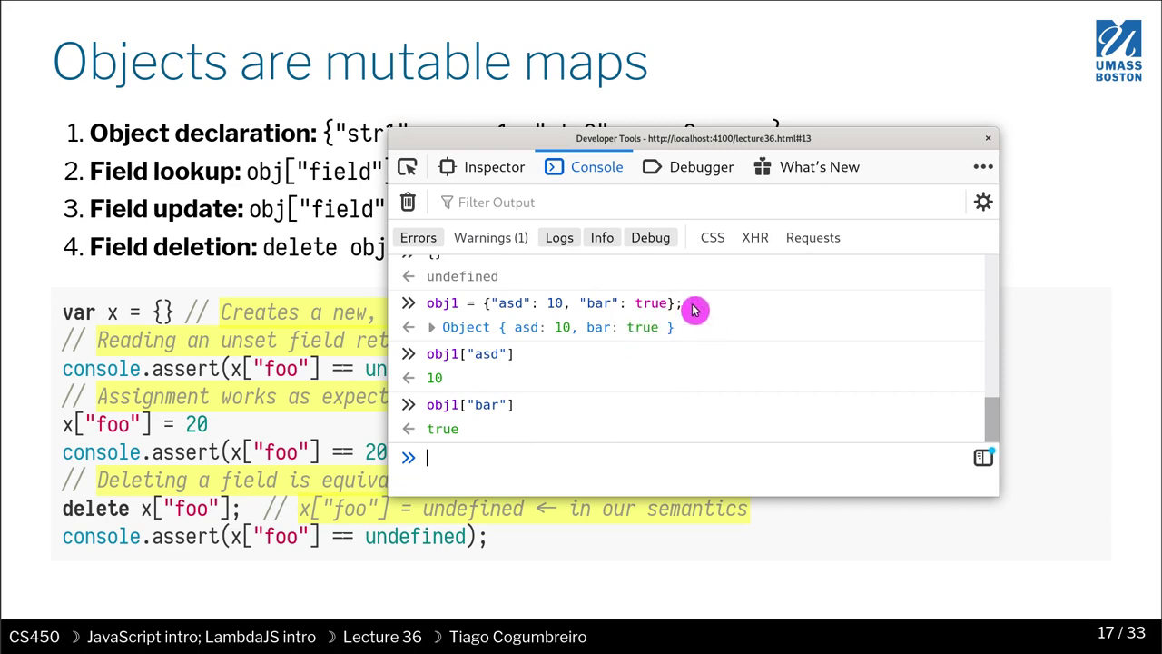
Adapt the lookup to read the undeclared field with obj1["foo"], and highlight the returned value
key(Up)
key(Left)
key(Left)
key(BackSpace)
key(BackSpace)
key(BackSpace)
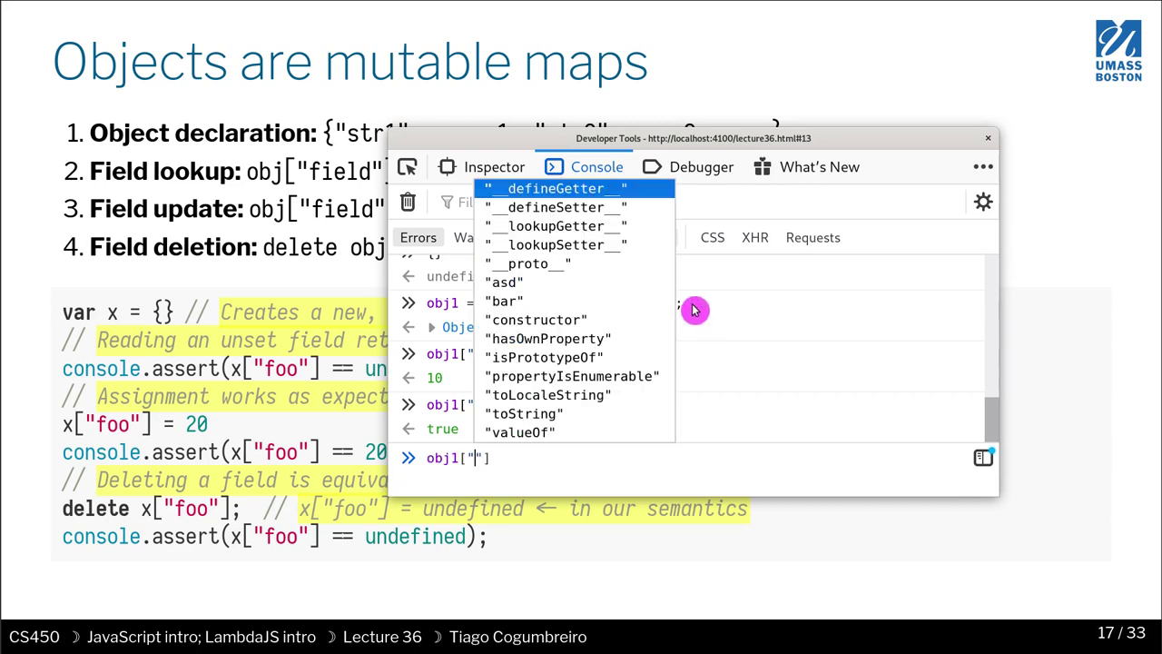
text(foo)
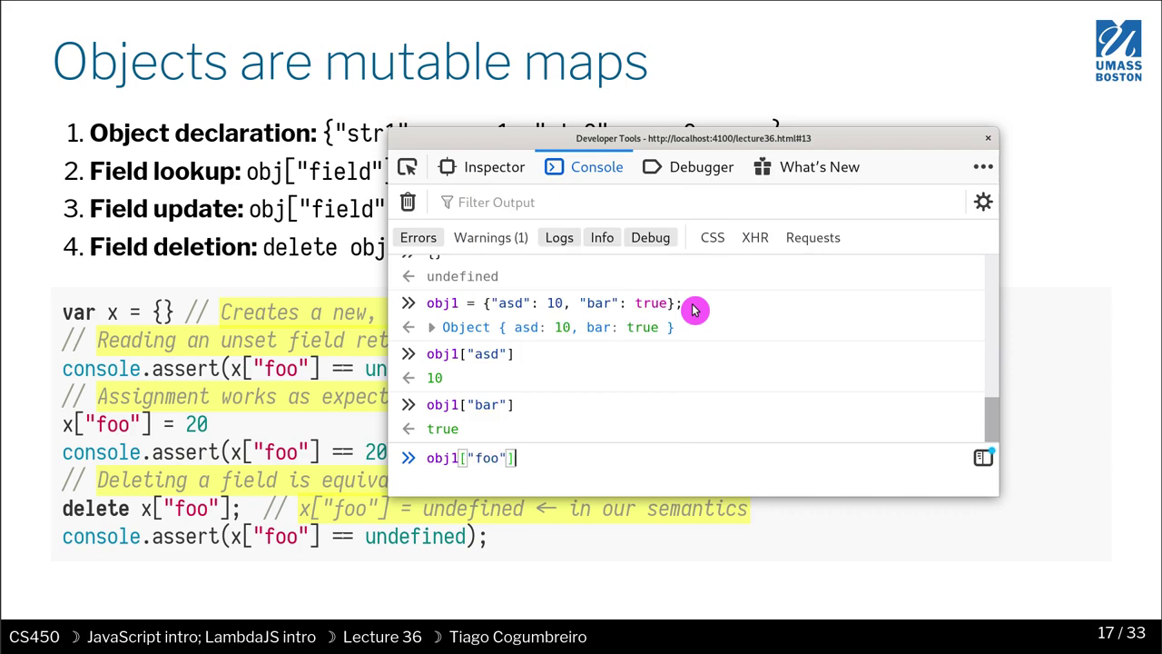
key(Return)
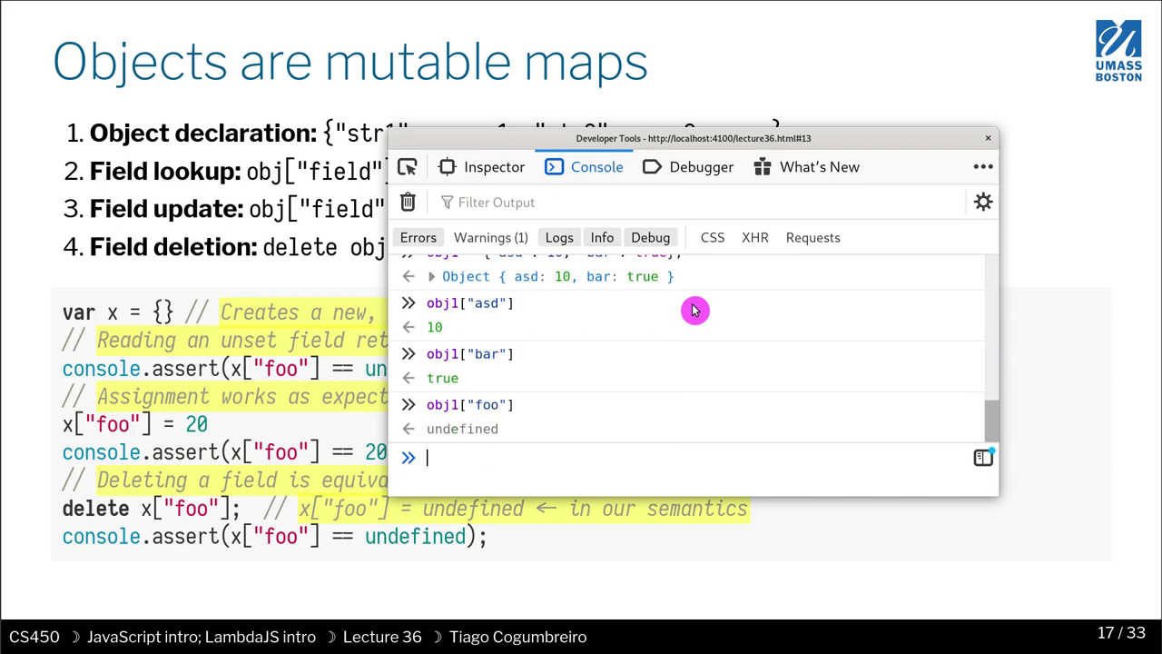
double_click(447, 428)
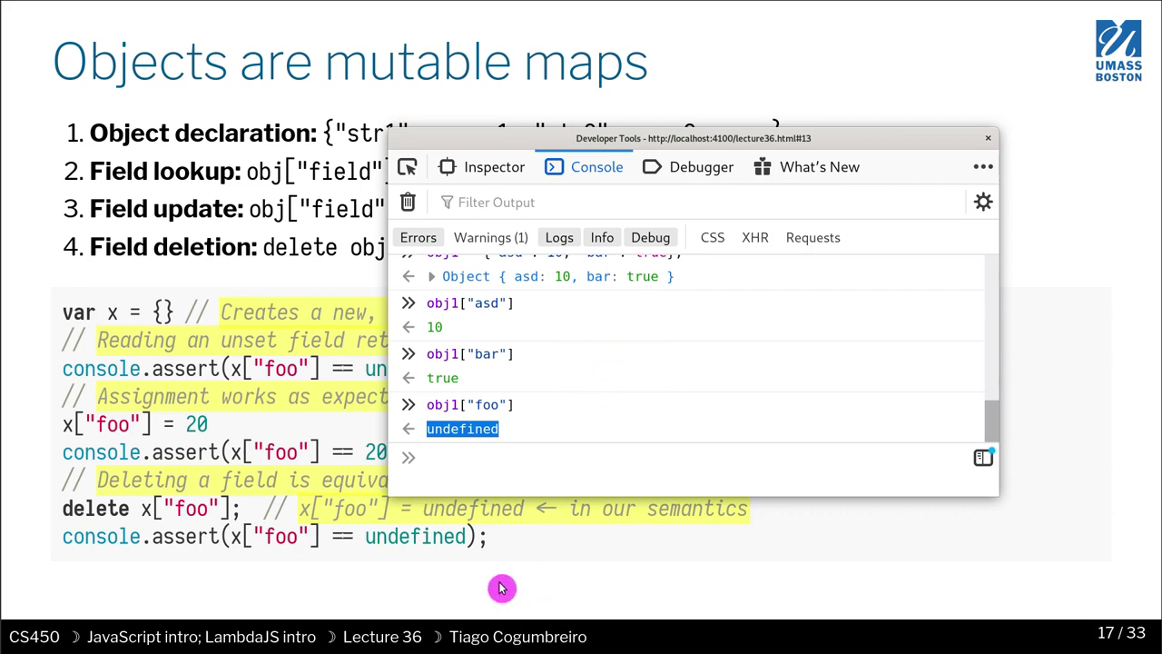
scroll(500, 567, up, 1)
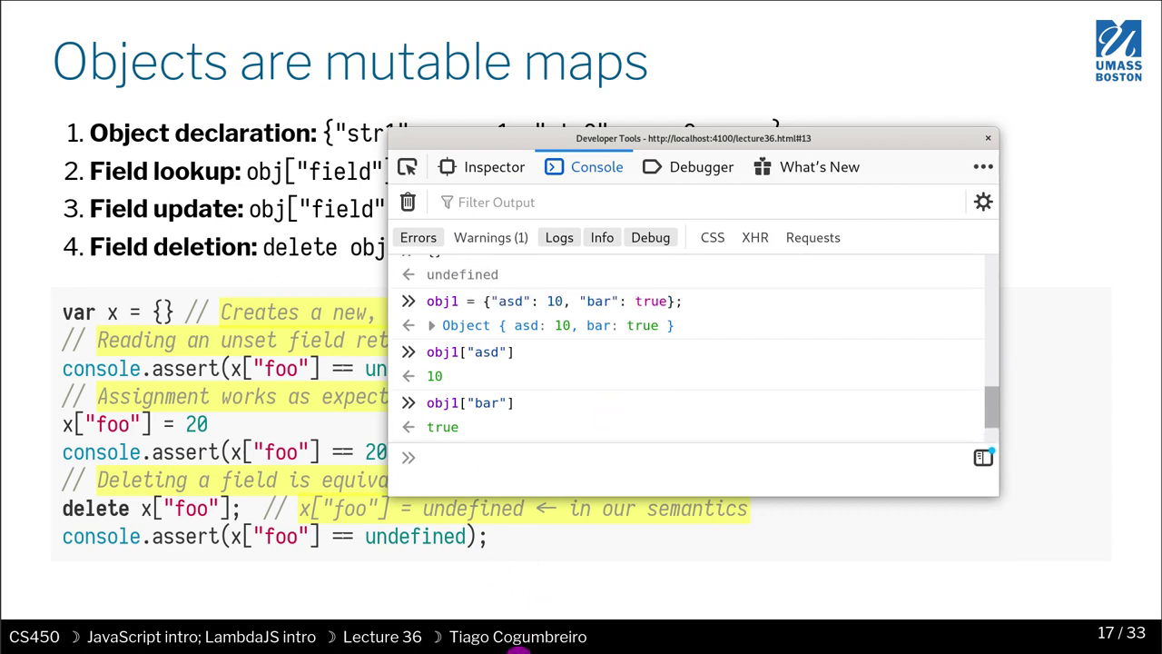
scroll(558, 321, down, 1)
Run delete obj1["foo"] and display the contents of obj1
click(534, 481)
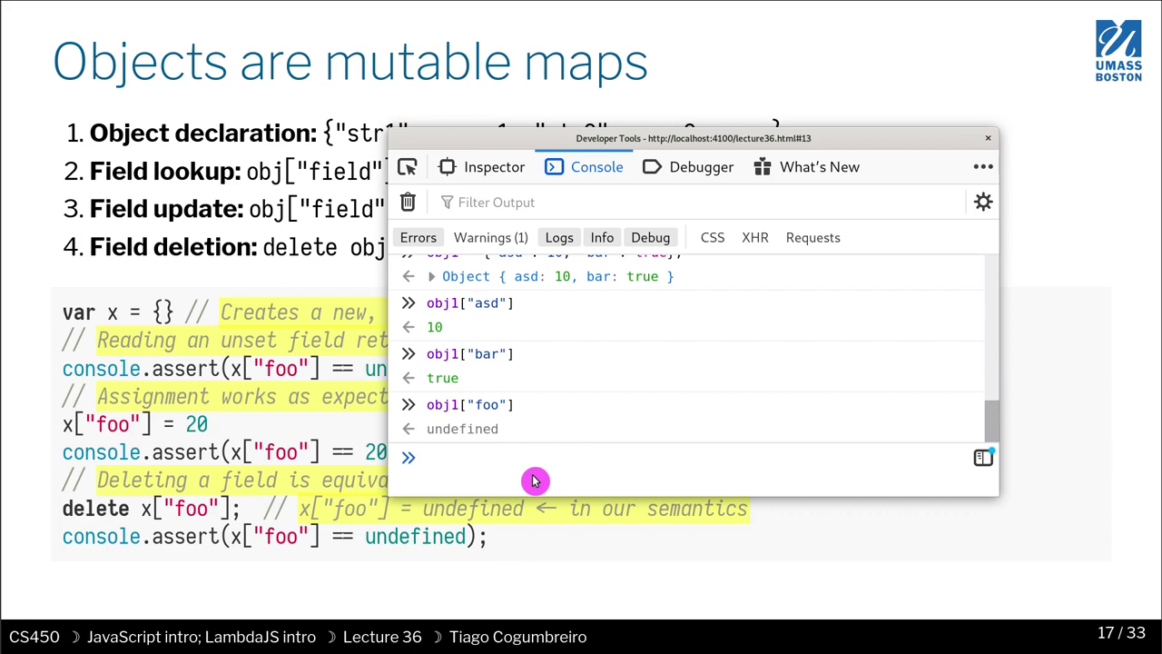
text(obj[)
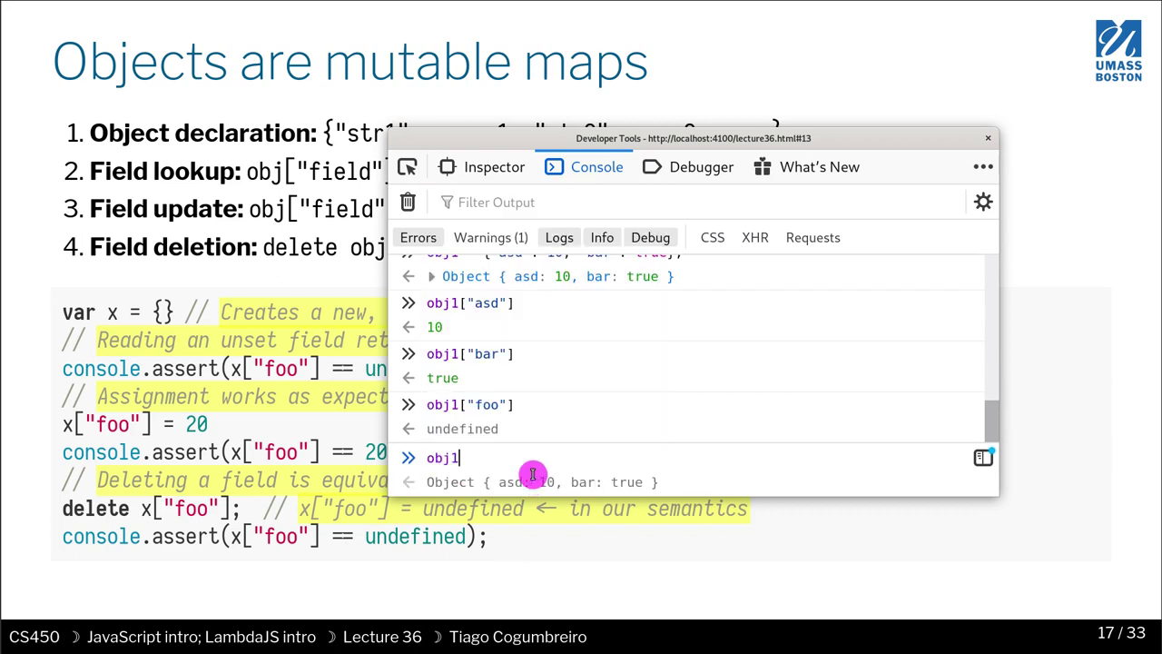
text([)
key(Escape)
key(Home)
text(delete)
key(End)
key(Left)
text("fpp)
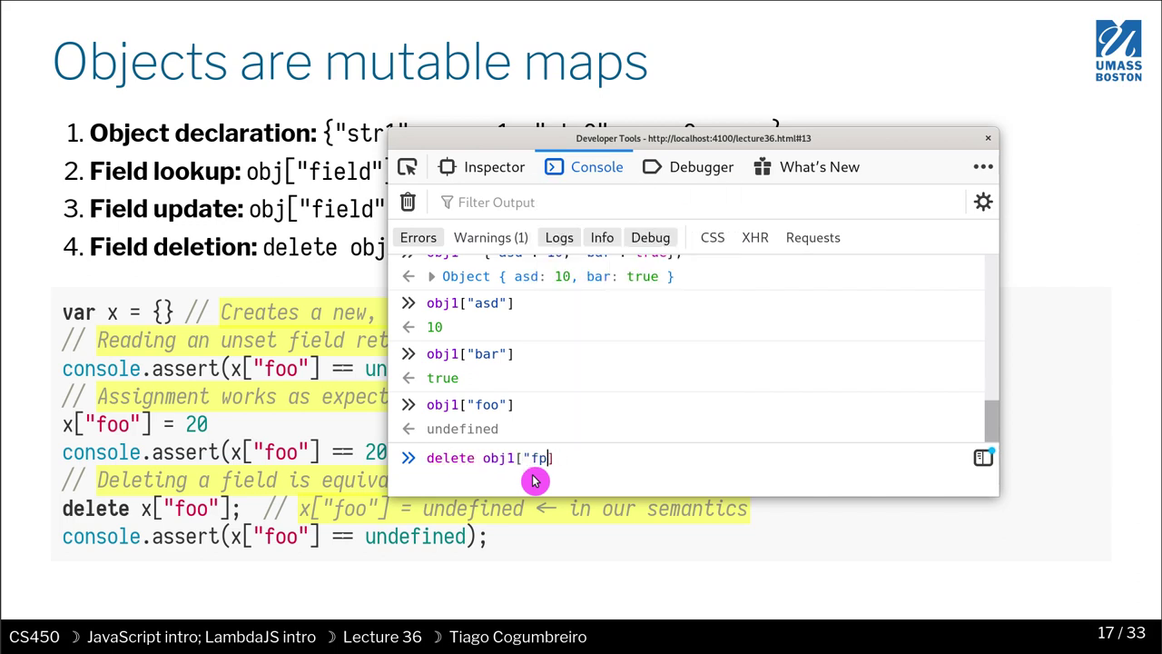
key(BackSpace)
text(oo")
key(Return)
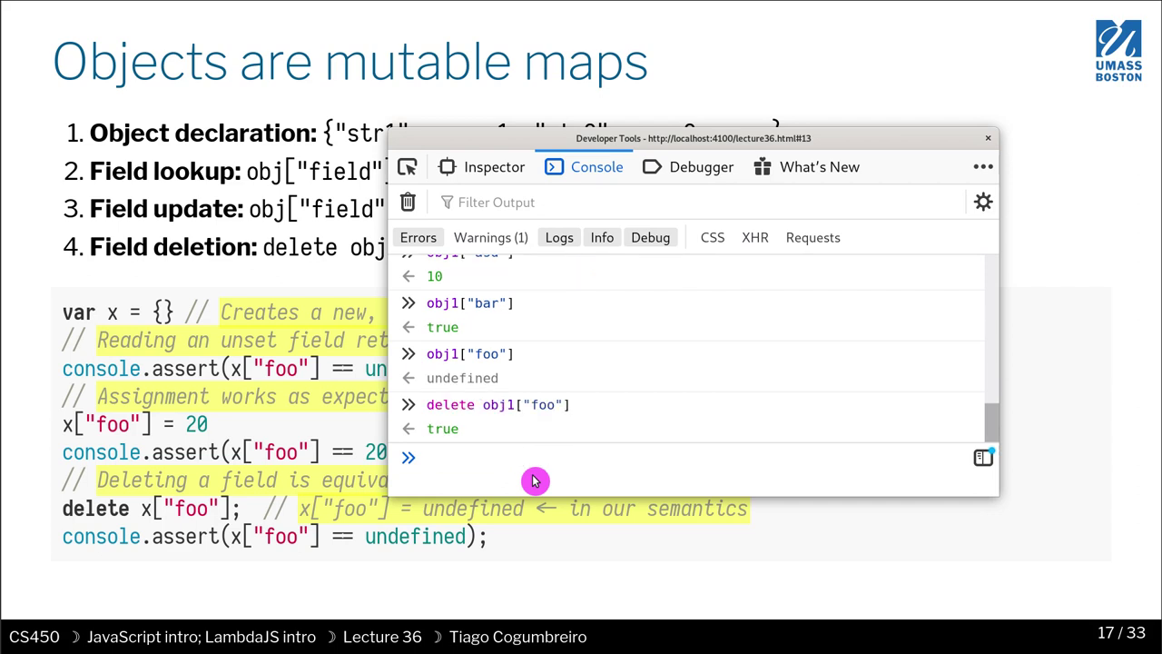
text(obj1)
key(Return)
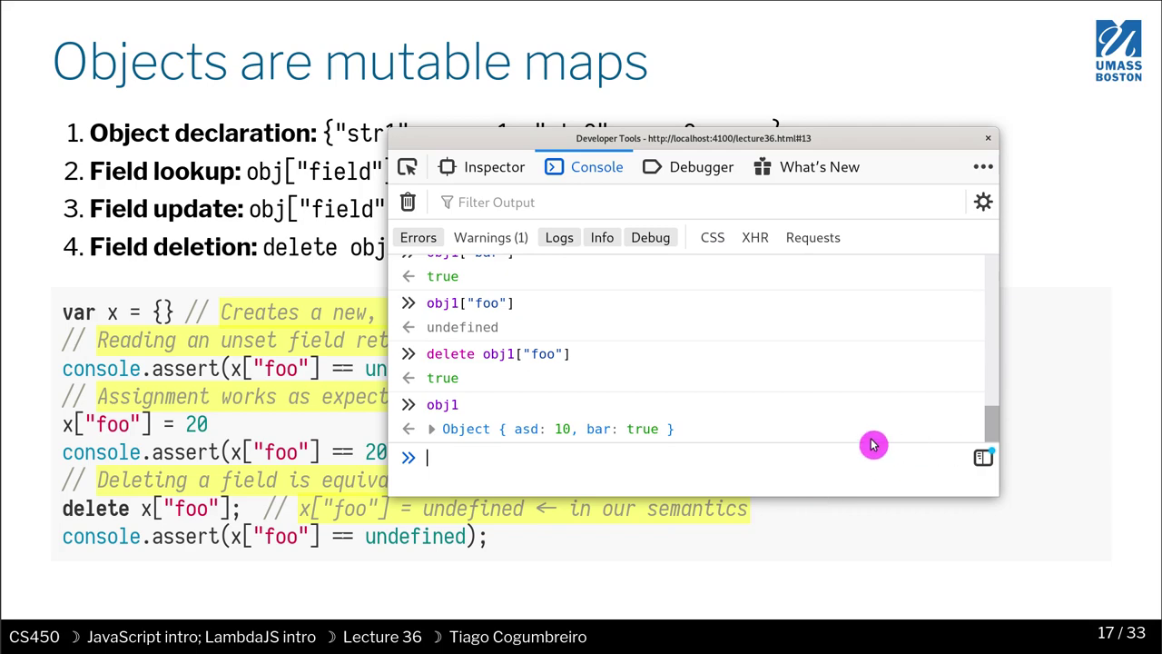
Try to remove the "asd" field by running del obj1["asd"]
text(del )
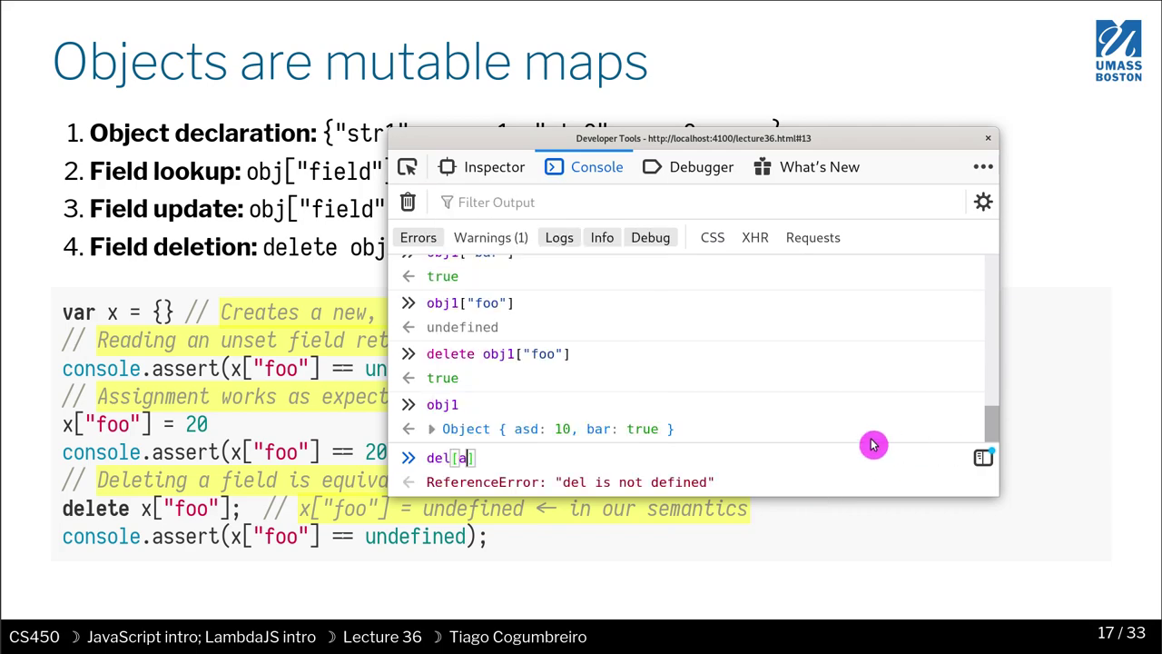
text(obj)
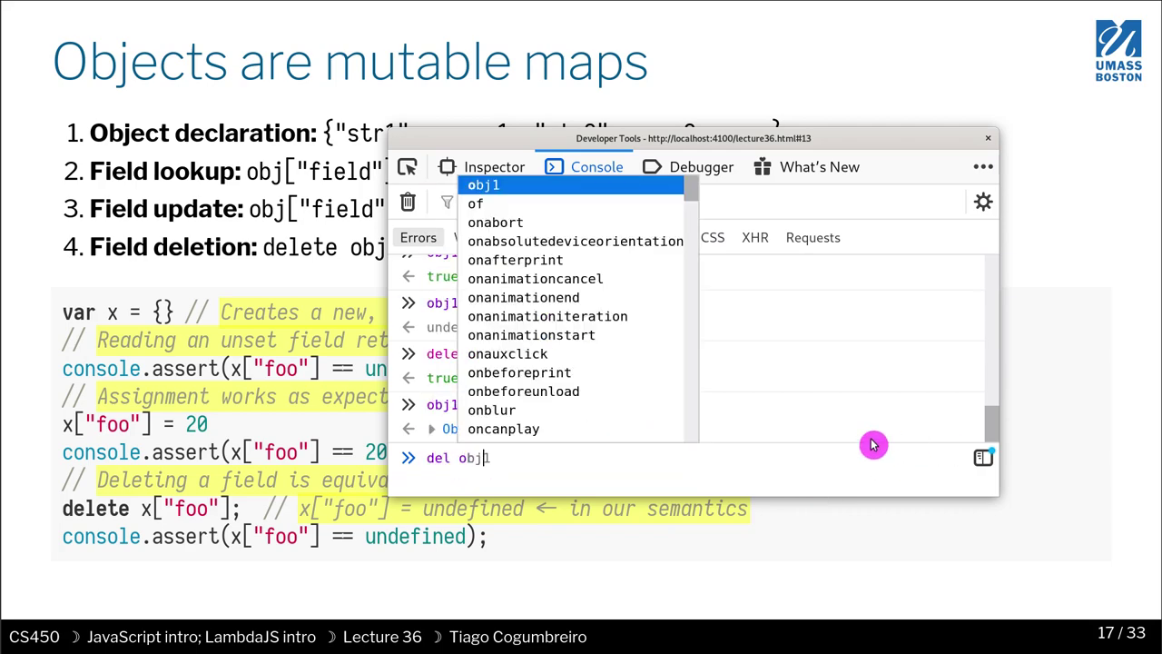
text(1["asd"])
key(Return)
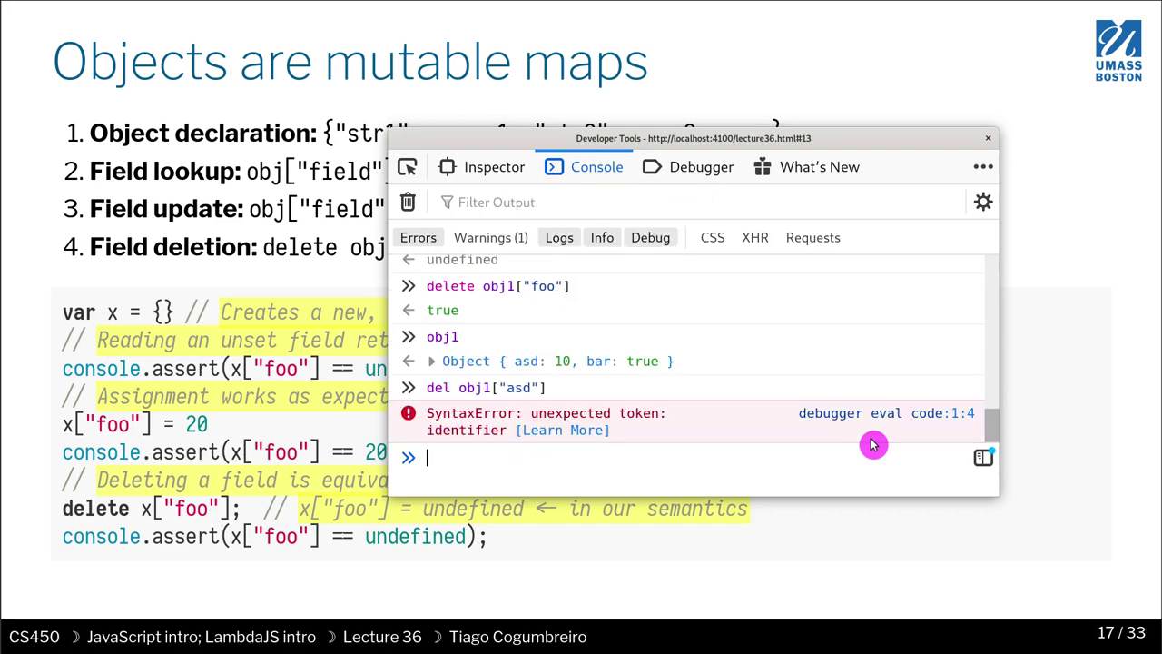
Correct the previous command's keyword to delete and run delete obj1["asd"]
key(Up)
key(Home)
key(Right)
key(Right)
key(Right)
text(ete)
key(Return)
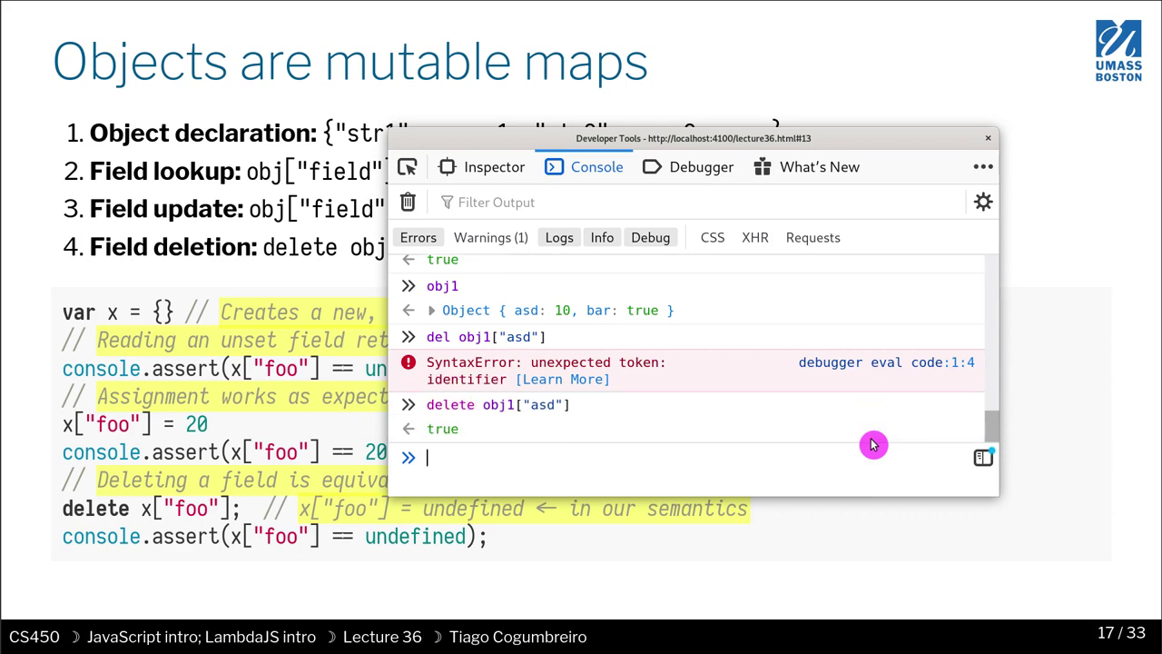
Display the contents of obj1, and add a field keyed with the lecturer's first name in bracket notation, set to 1999
text(obj1)
key(Return)
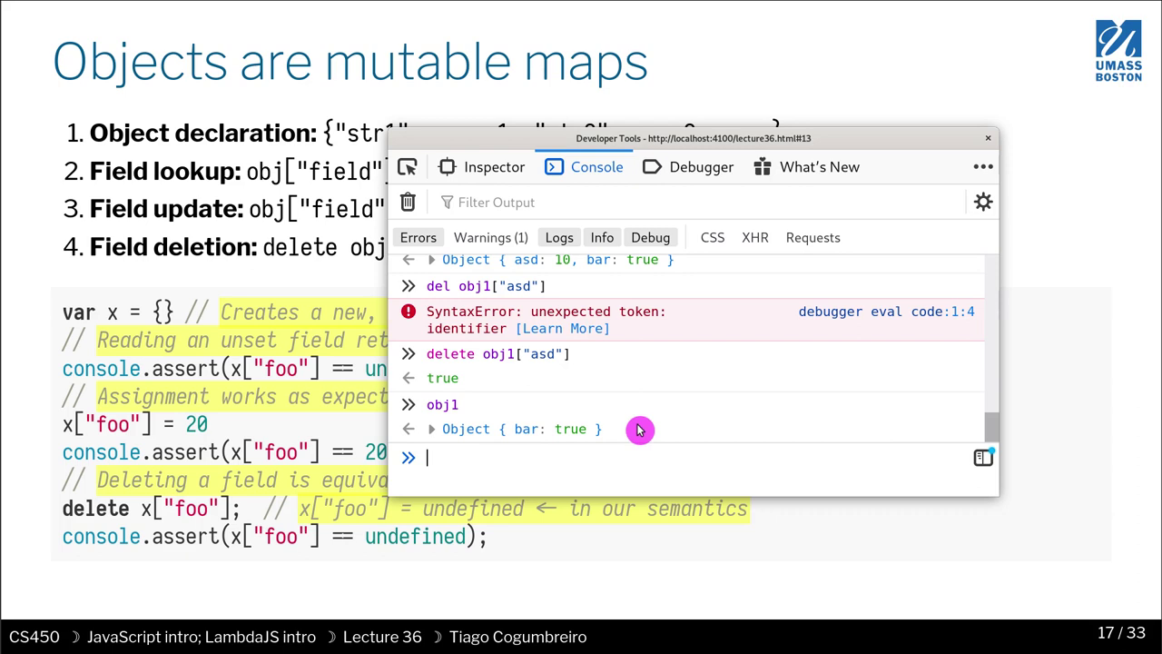
key(Up)
text([")
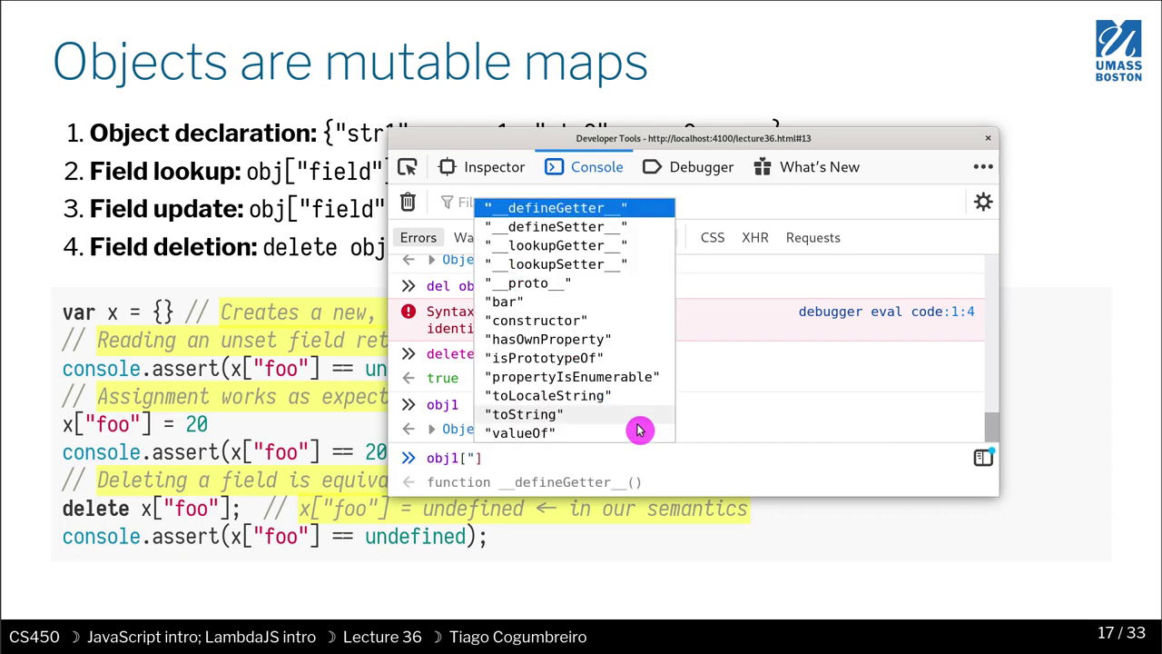
text(tiago)
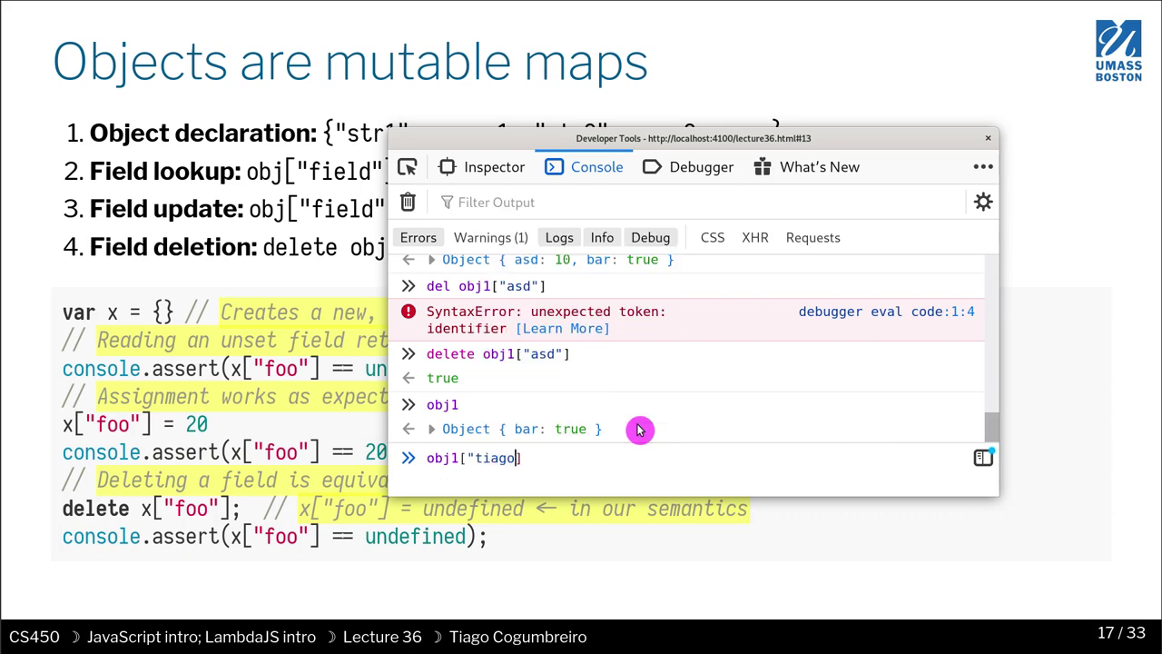
text("] = 1999)
key(Return)
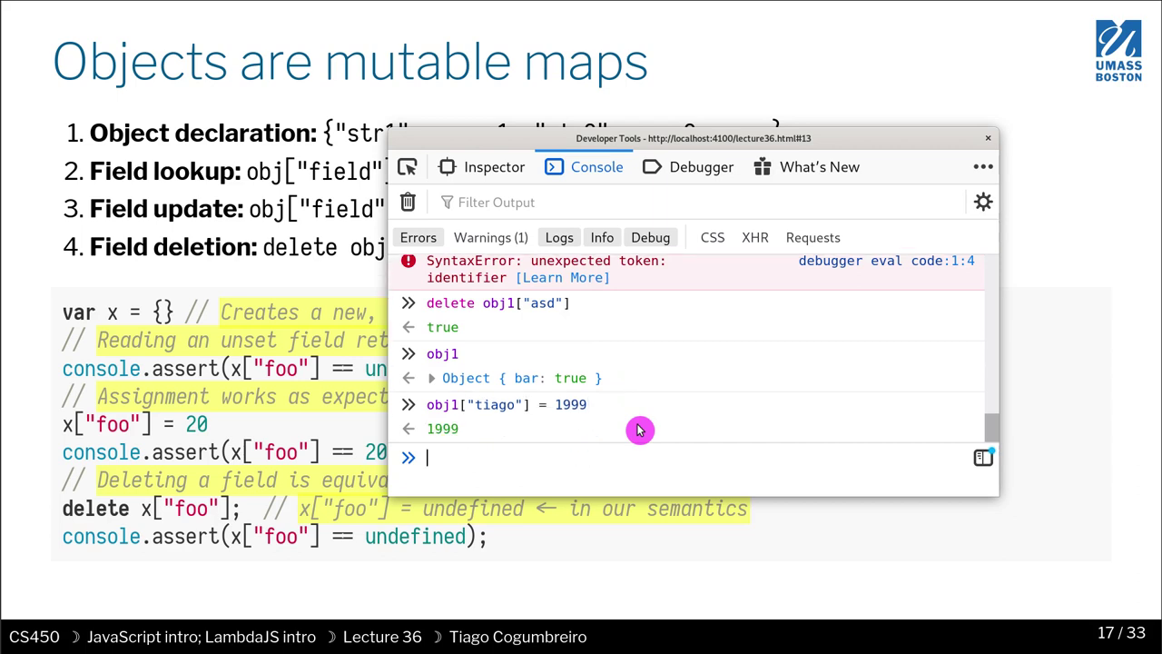
Display the contents of obj1 with its newly added field and review the preceding console output
text(obj1)
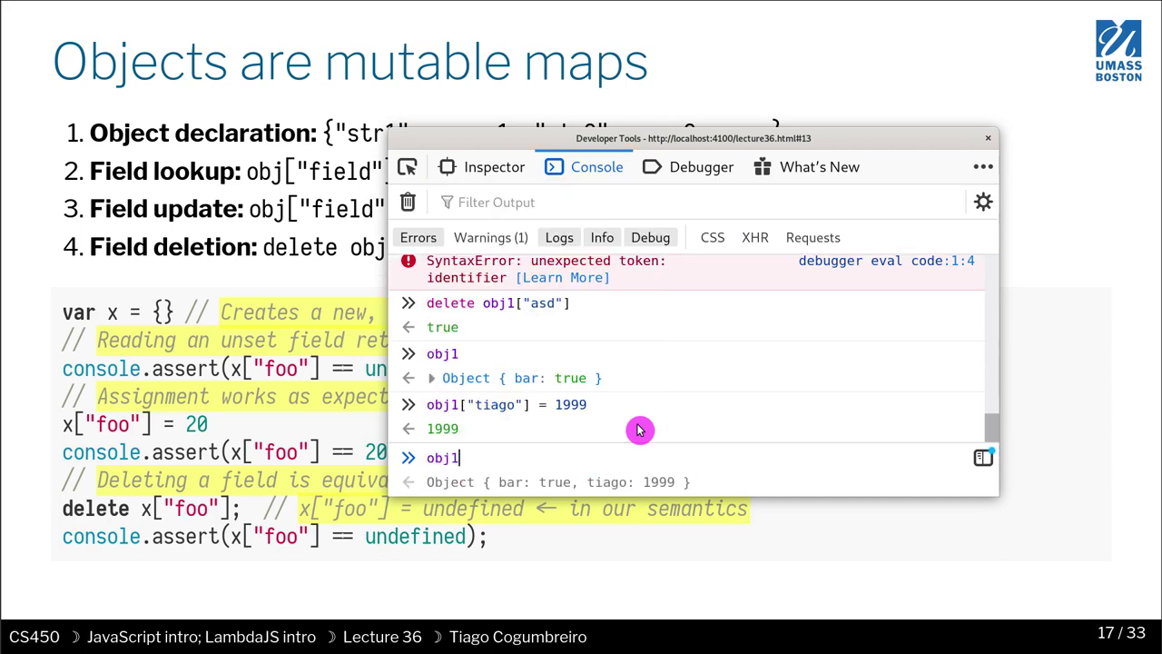
key(Return)
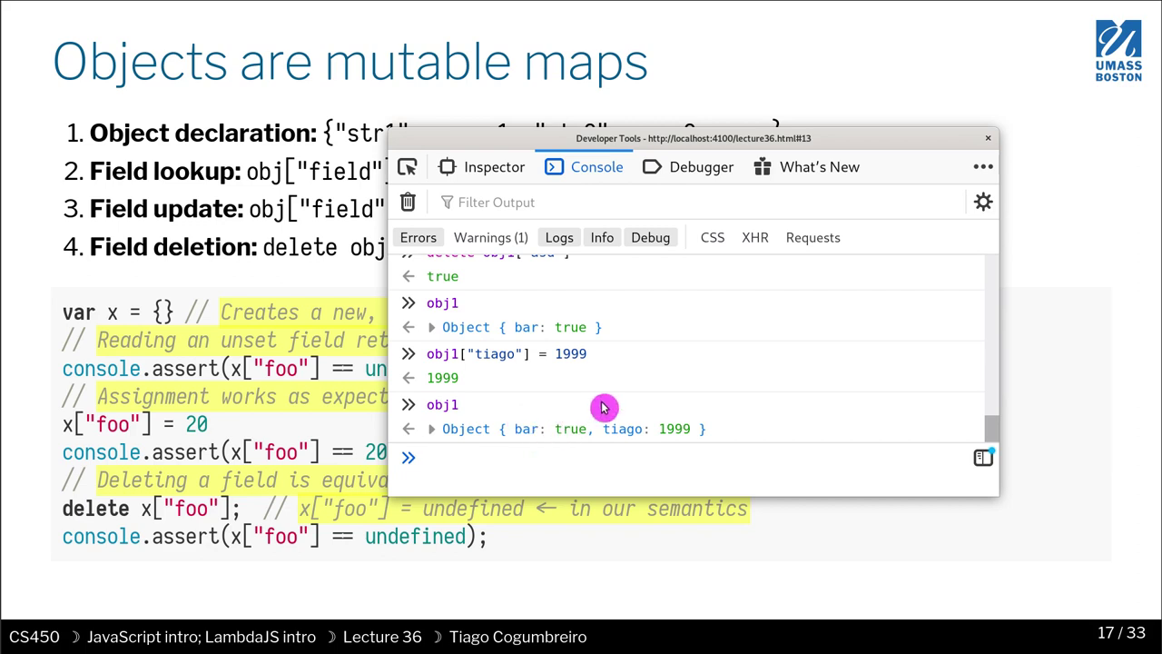
scroll(563, 426, up, 3)
scroll(581, 381, down, 3)
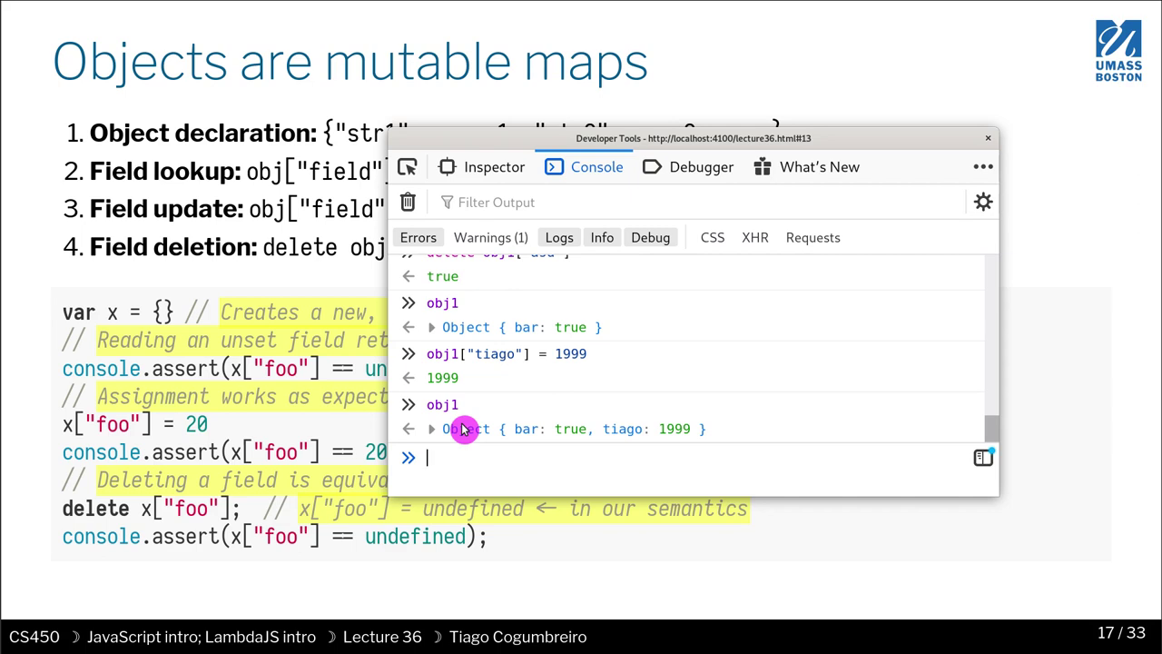
Read the bar field and the field keyed with the lecturer's first name from obj1 using dot notation
text(obj1.bar)
key(Return)
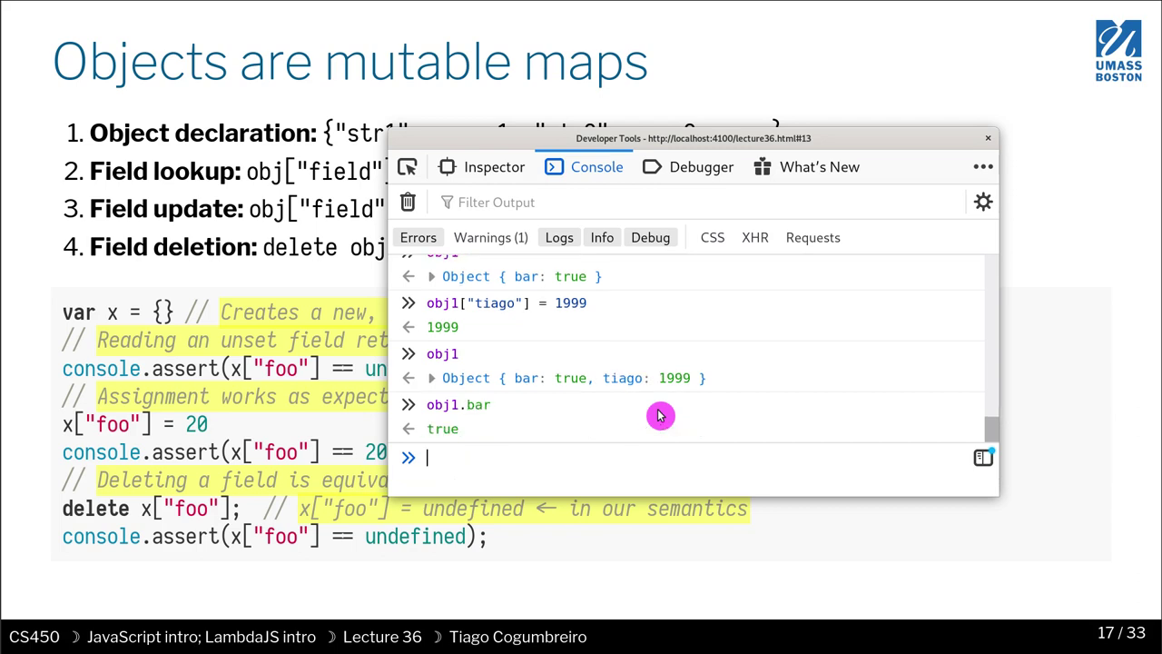
text(obj1.t)
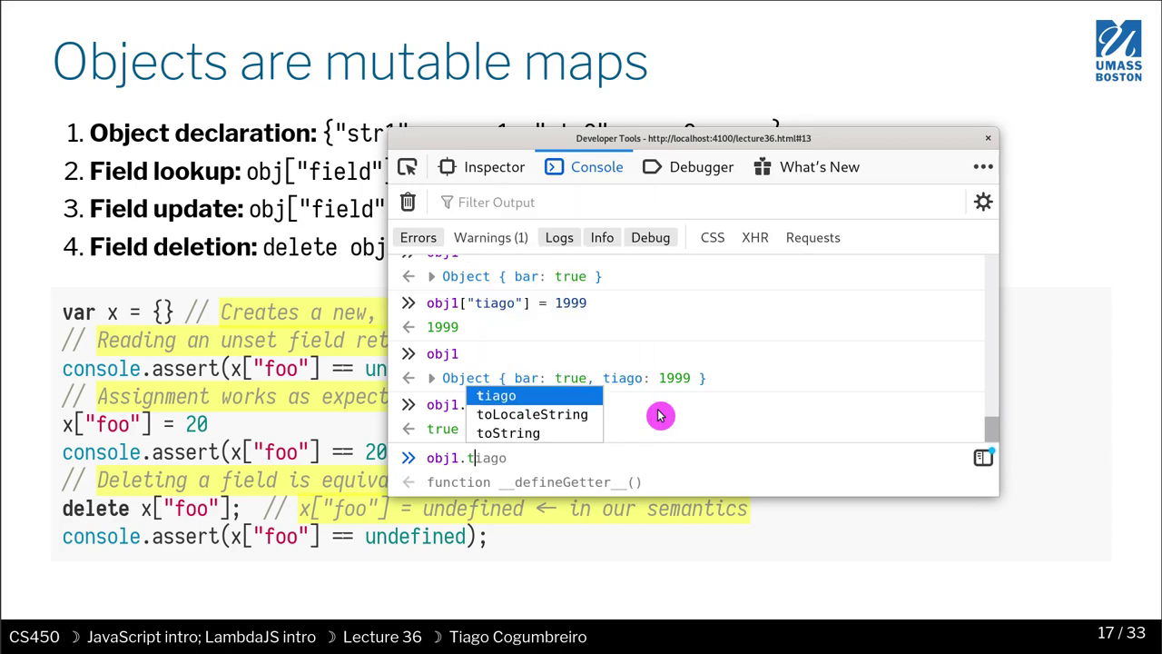
key(Tab)
key(Return)
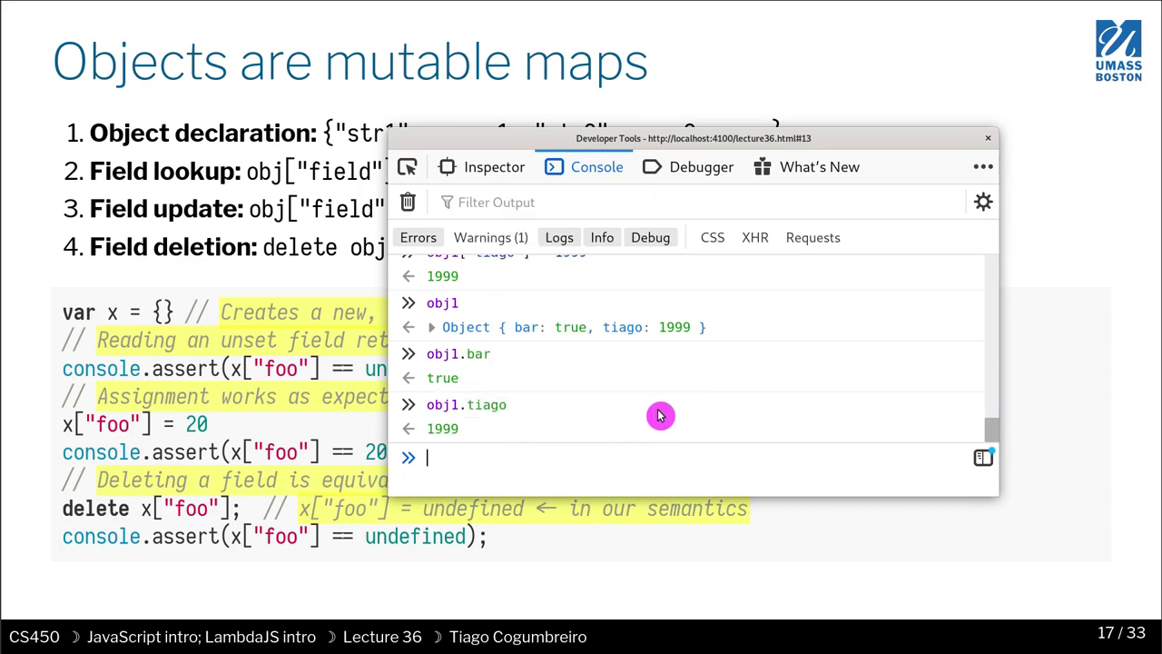
Look up the undeclared car field of obj1 in dot notation with obj1.car
text(obj1.)
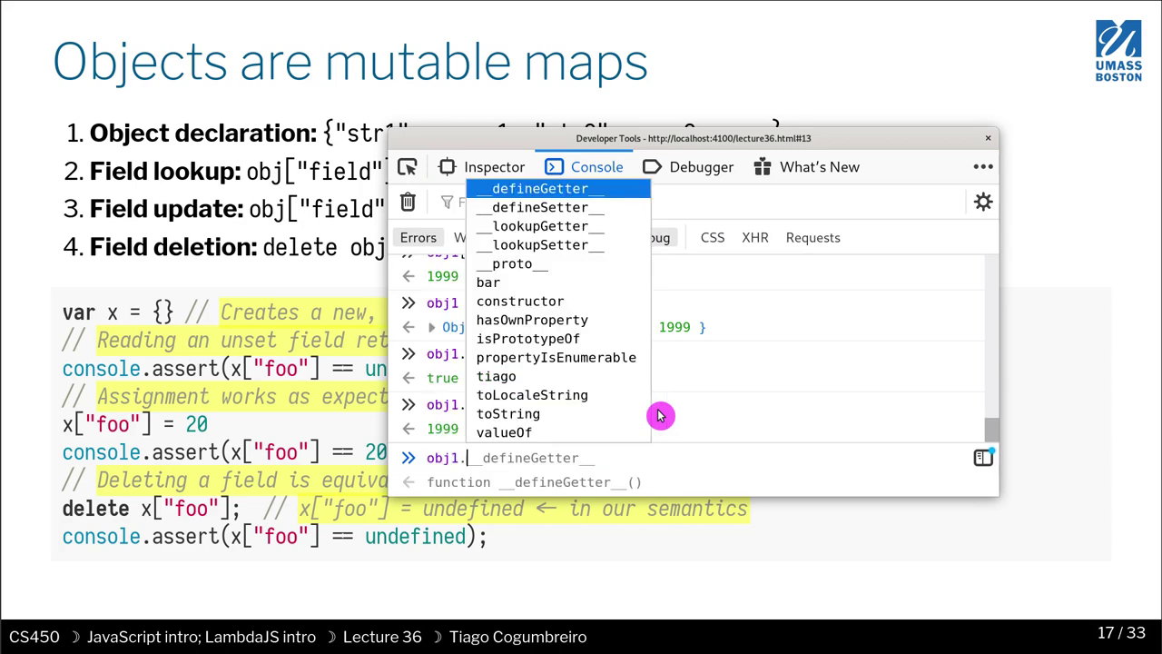
text(car)
key(Return)
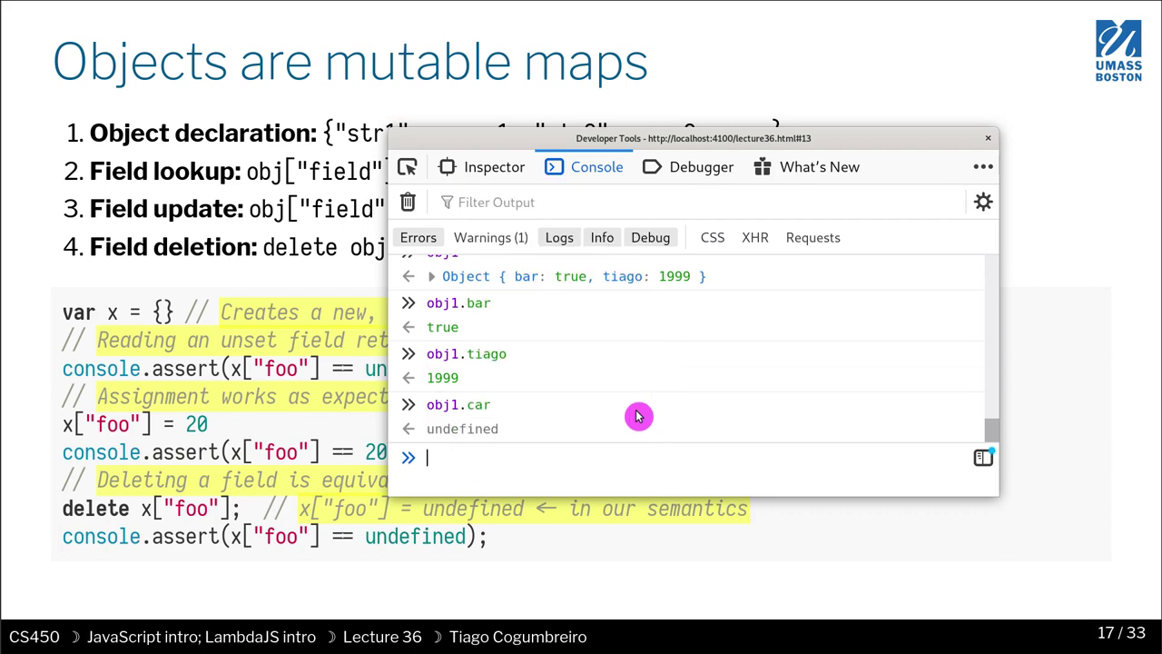
Rewrite the car lookup in bracket notation as obj1["car"] and run it
key(Up)
key(BackSpace)
key(Return)
text([)
text(]\)
key(Return)
key(BackSpace)
key(BackSpace)
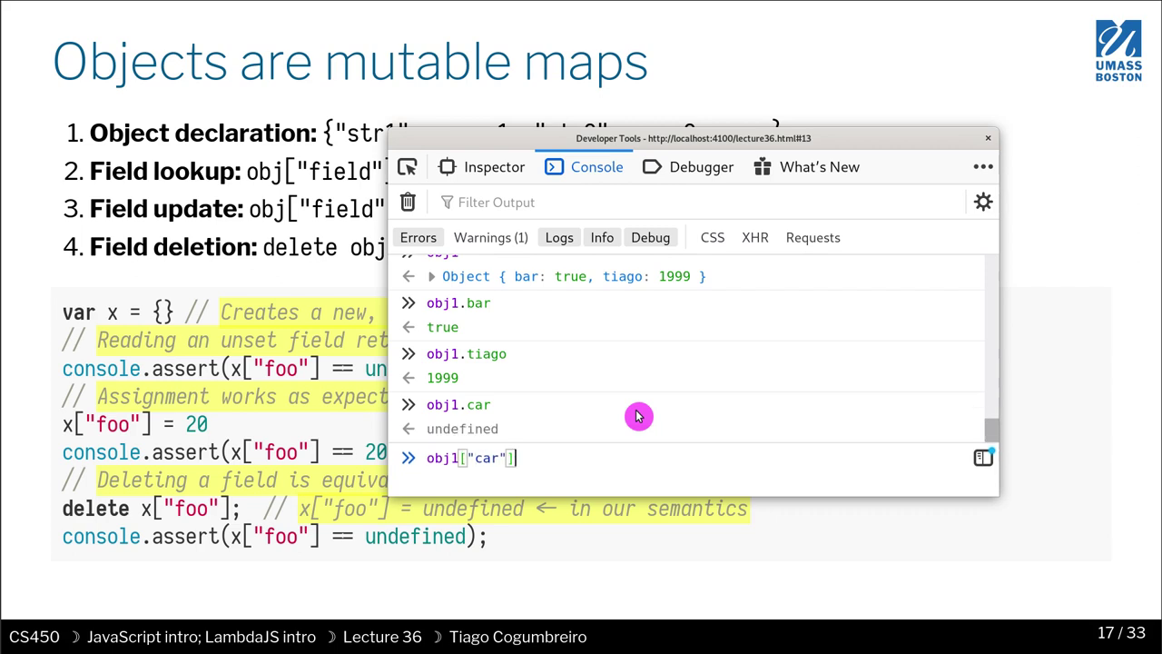
key(Return)
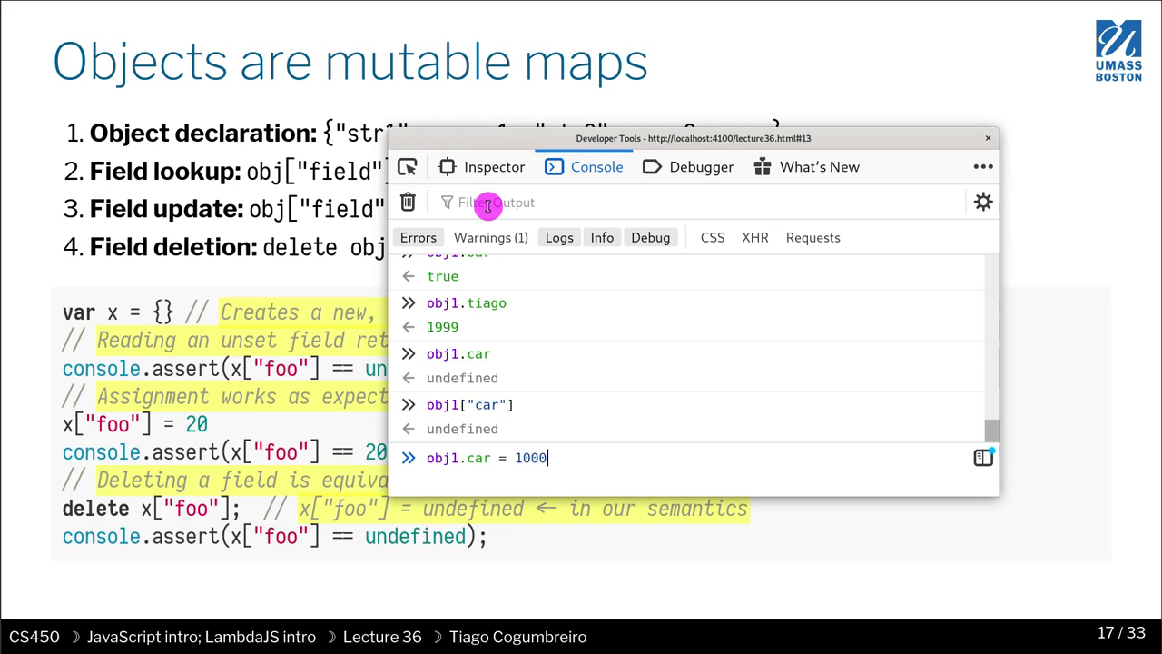
Run the assignment obj1.car = 1000 and display the contents of obj1
key(Return)
text(obj1.)
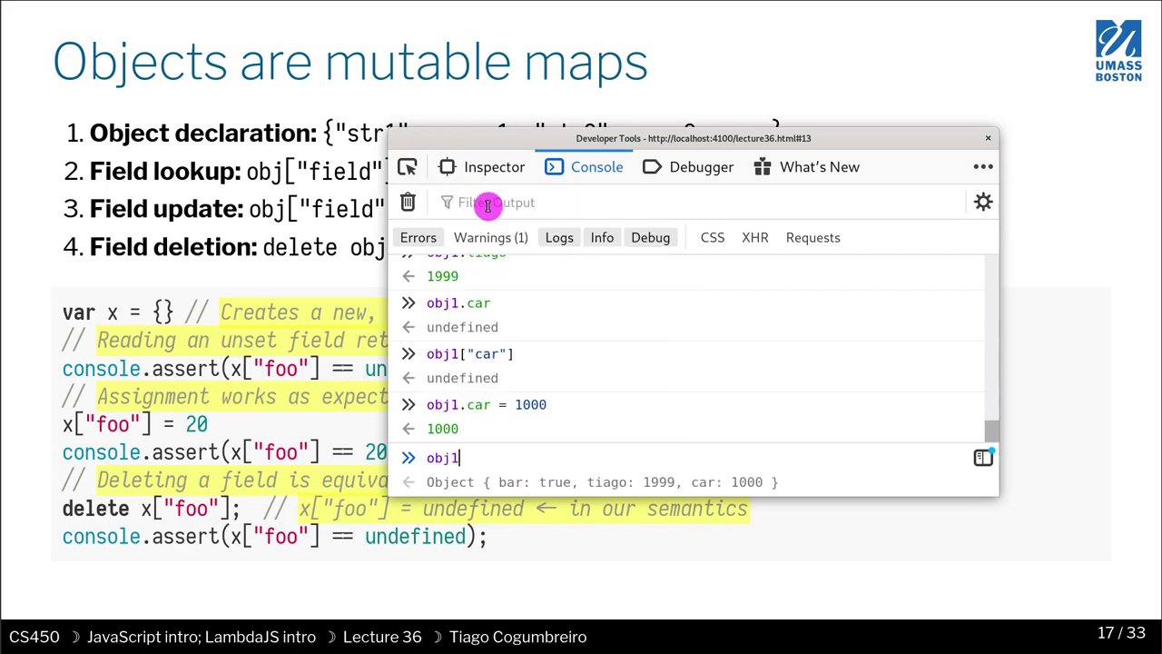
key(BackSpace)
key(Return)
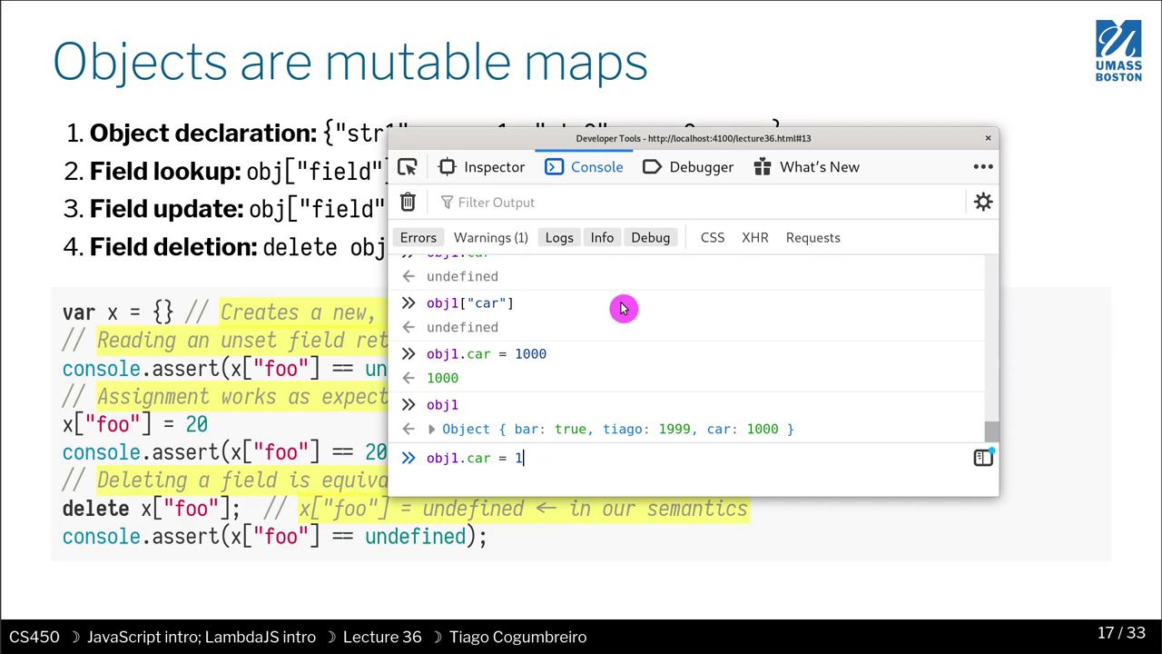
Remove the car field by running delete obj1.car, and display the contents of obj1
key(BackSpace)
key(BackSpace)
key(BackSpace)
text(delete)
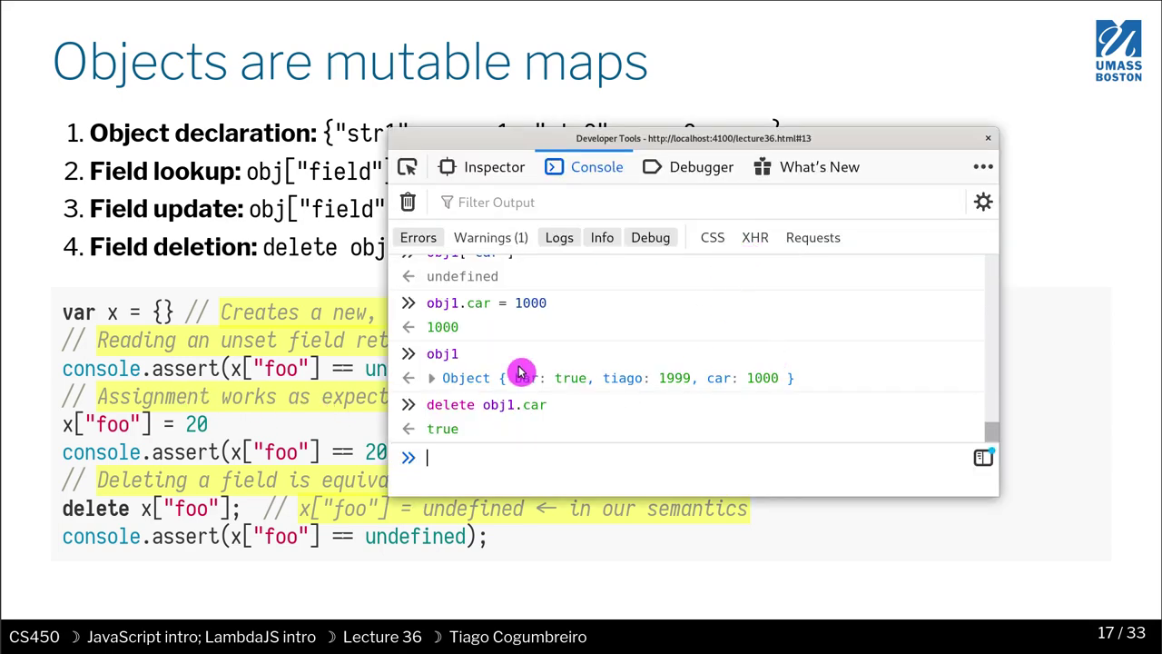
text(obj1)
key(Return)
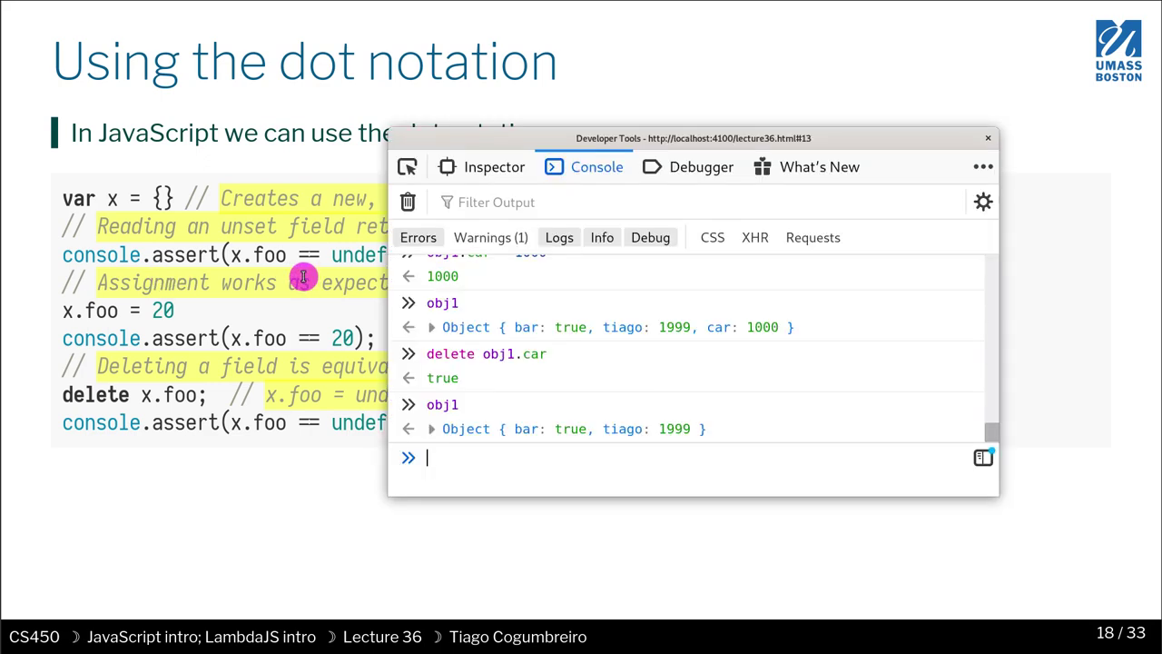
Run console.assert(false); and rerun the assertion with true in place of false
text(assert(false);)
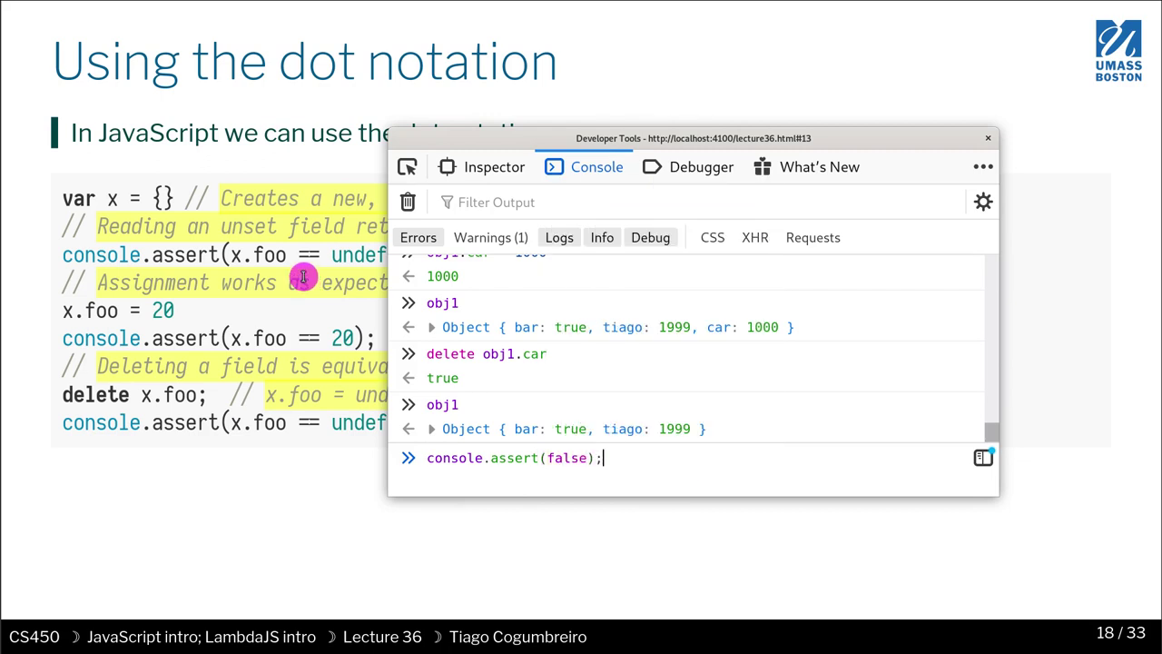
key(Return)
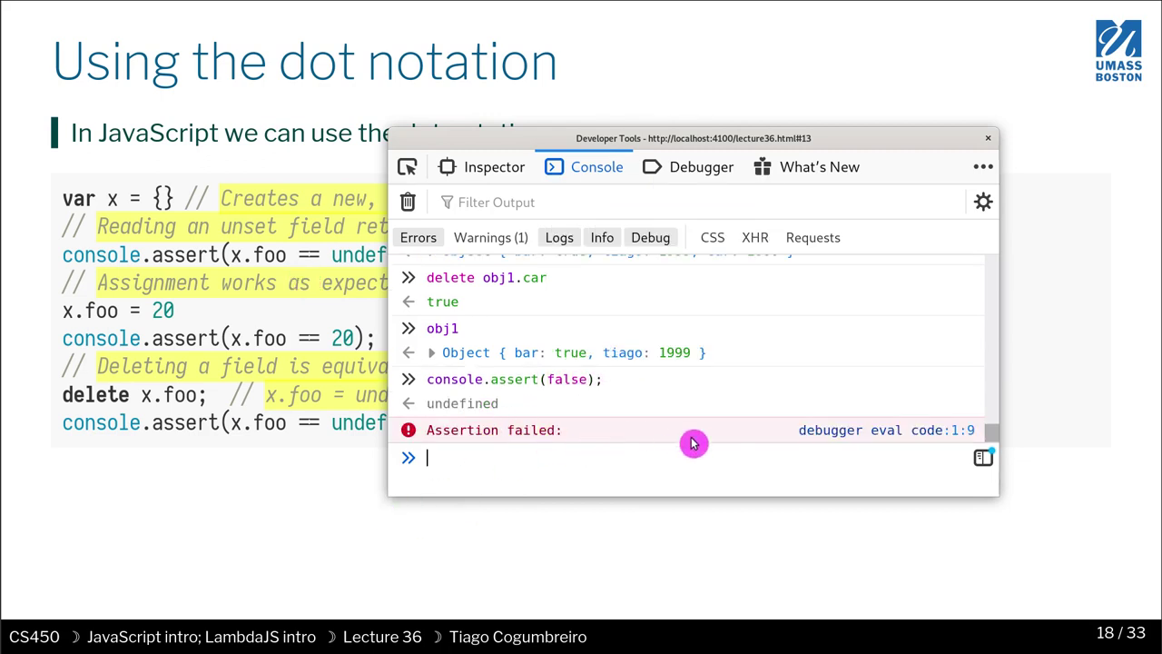
key(Up)
key(Left)
key(Left)
key(BackSpace)
key(BackSpace)
key(BackSpace)
key(BackSpace)
key(BackSpace)
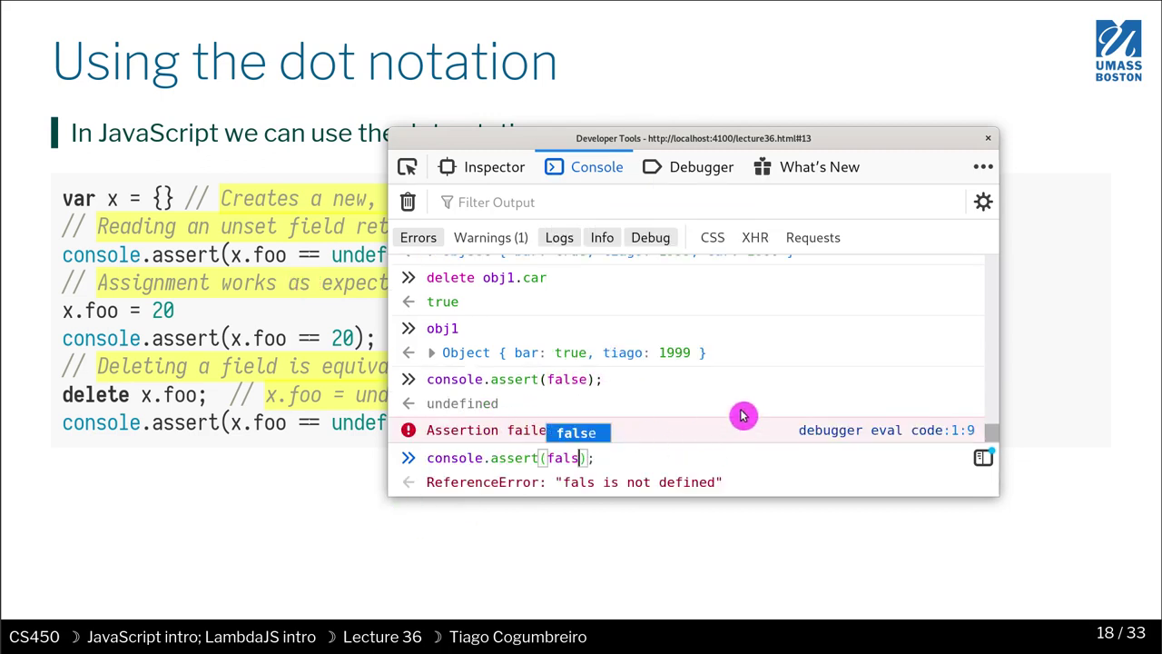
text(tru)
key(Return)
key(Return)
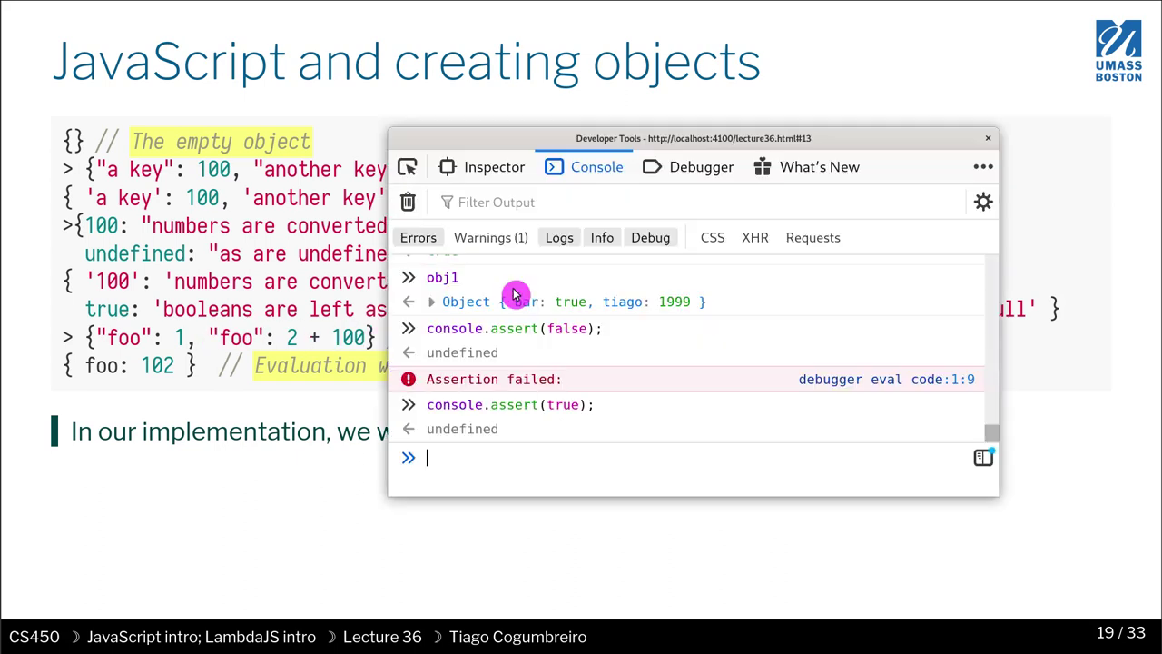
Assign 99 to the boolean key with obj1[true] = 99 and display the contents of obj1
key(Up)
key(Up)
key(Up)
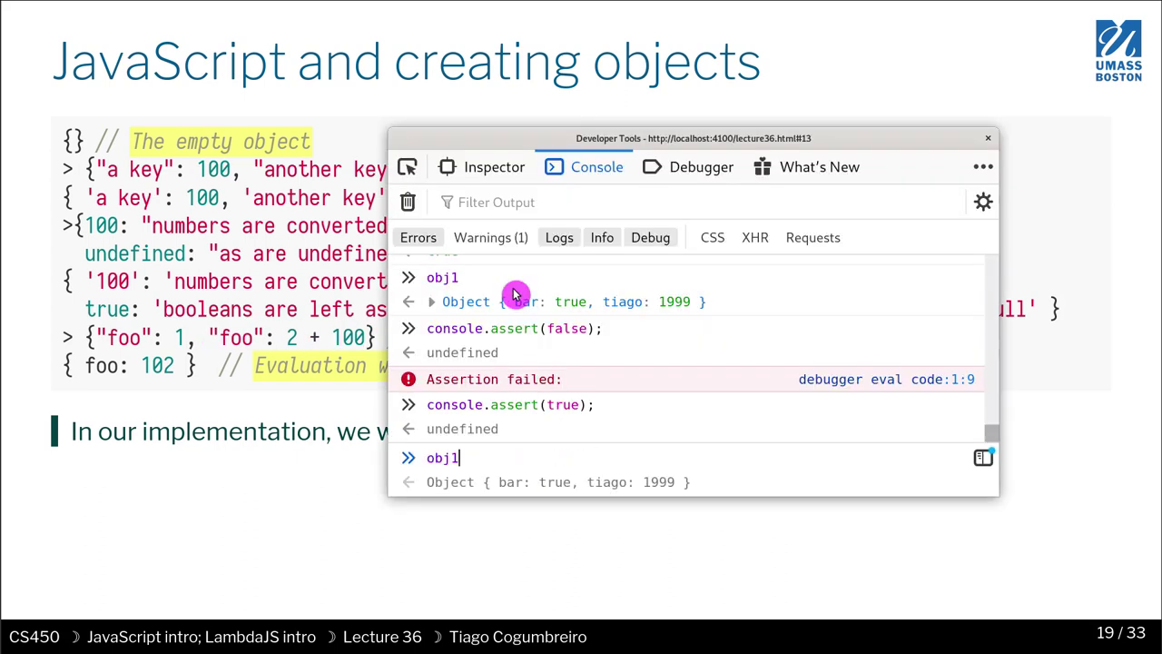
text([true] )
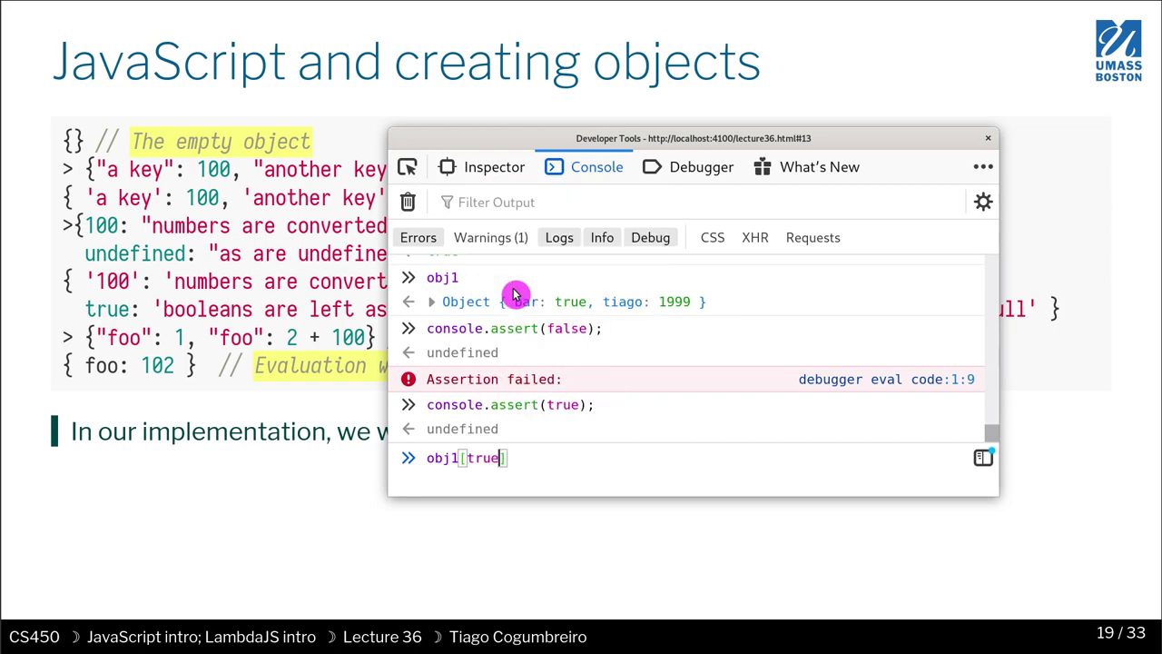
text(= 99)
key(Return)
text(obj1)
key(Return)
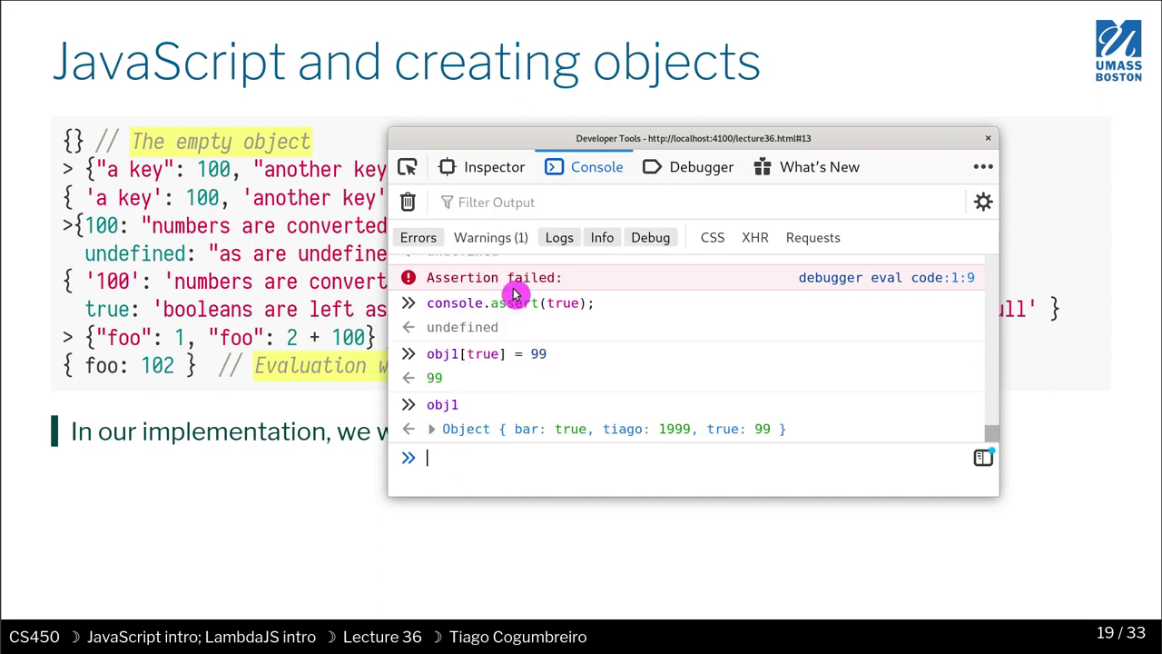
Read the boolean-keyed field through its string form with obj1["true"]
text(obj1)
key(Return)
text(["true)
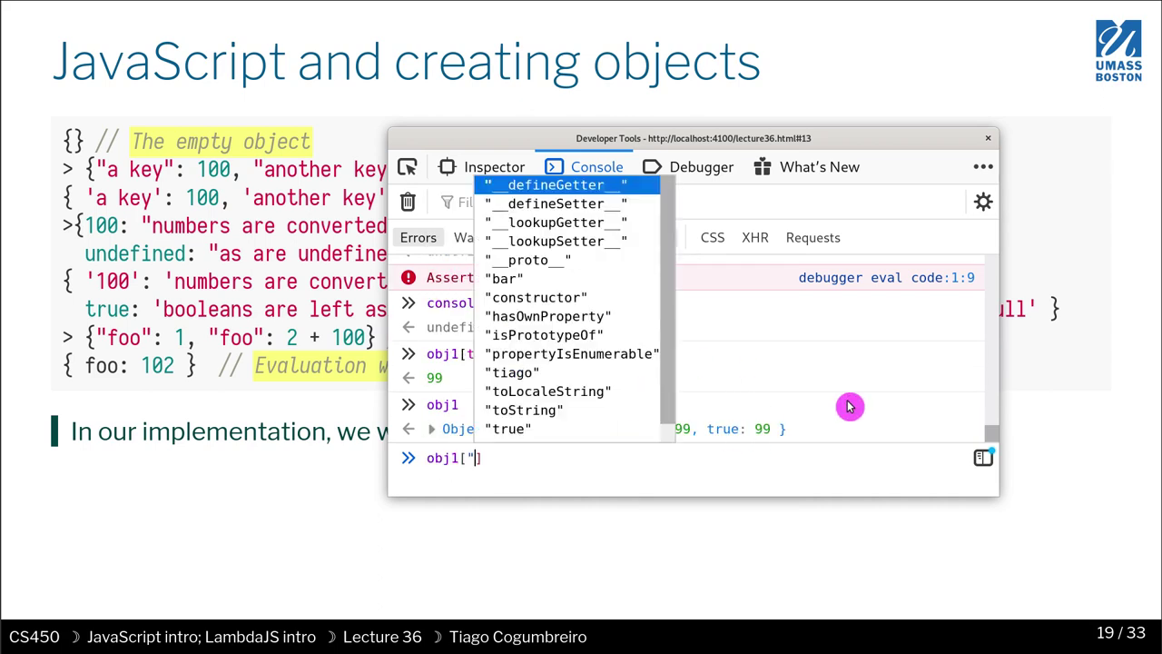
text(")
key(Return)
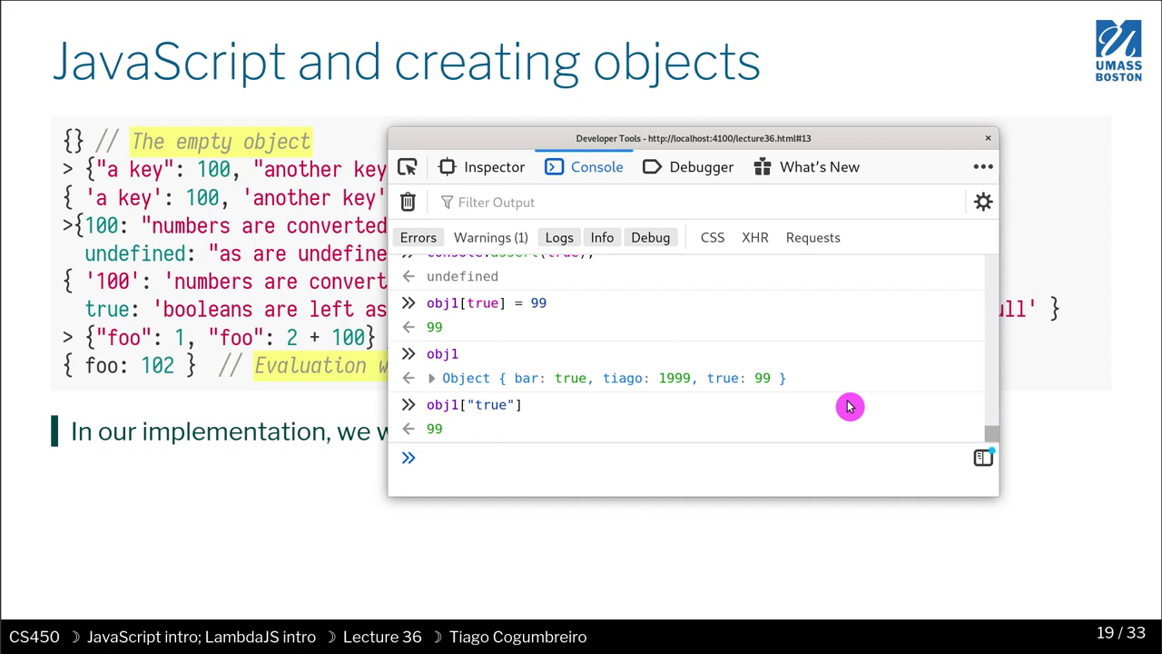
Adapt the previous lookup to the numeric key obj1[111] and run it
key(Up)
key(BackSpace)
key(BackSpace)
key(BackSpace)
key(BackSpace)
key(BackSpace)
key(BackSpace)
text(111)
key(Return)
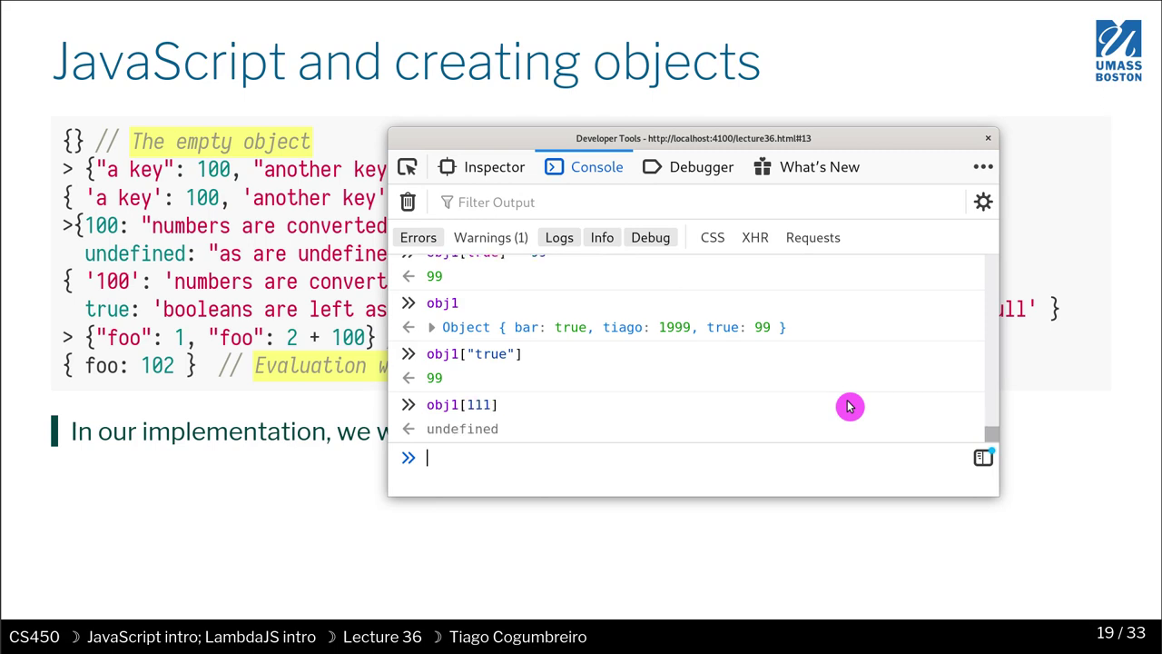
Assign 99 to obj1[111] and display the contents of obj1, highlighting the fields in the output
key(Up)
text(= 99)
key(Return)
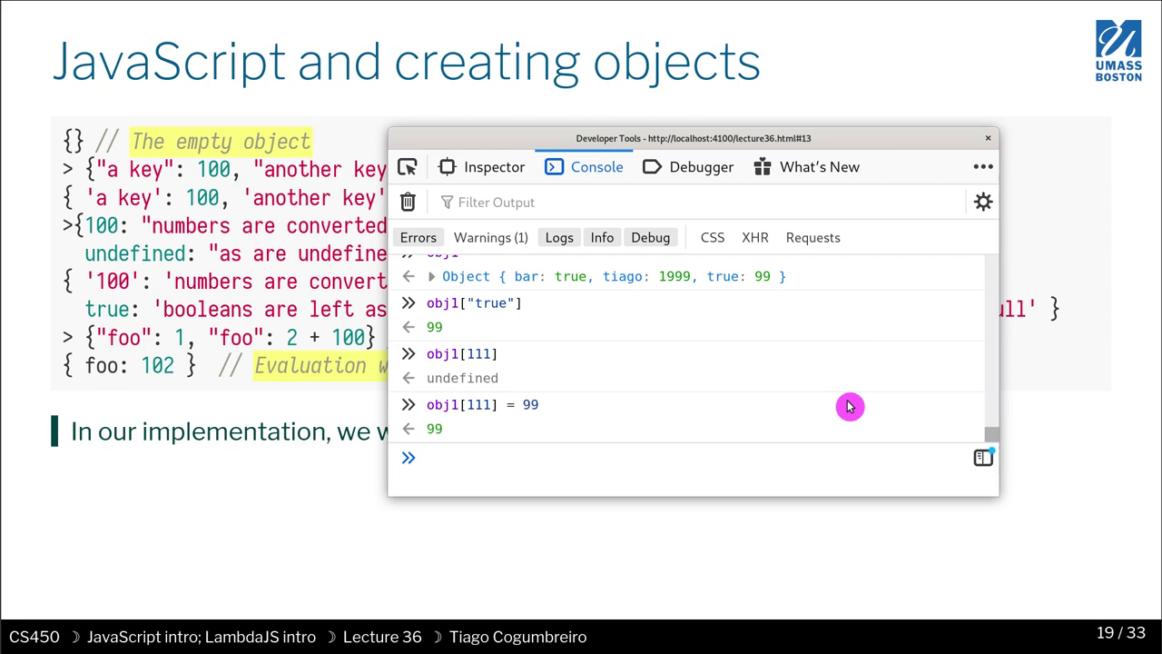
text(obj1)
key(Return)
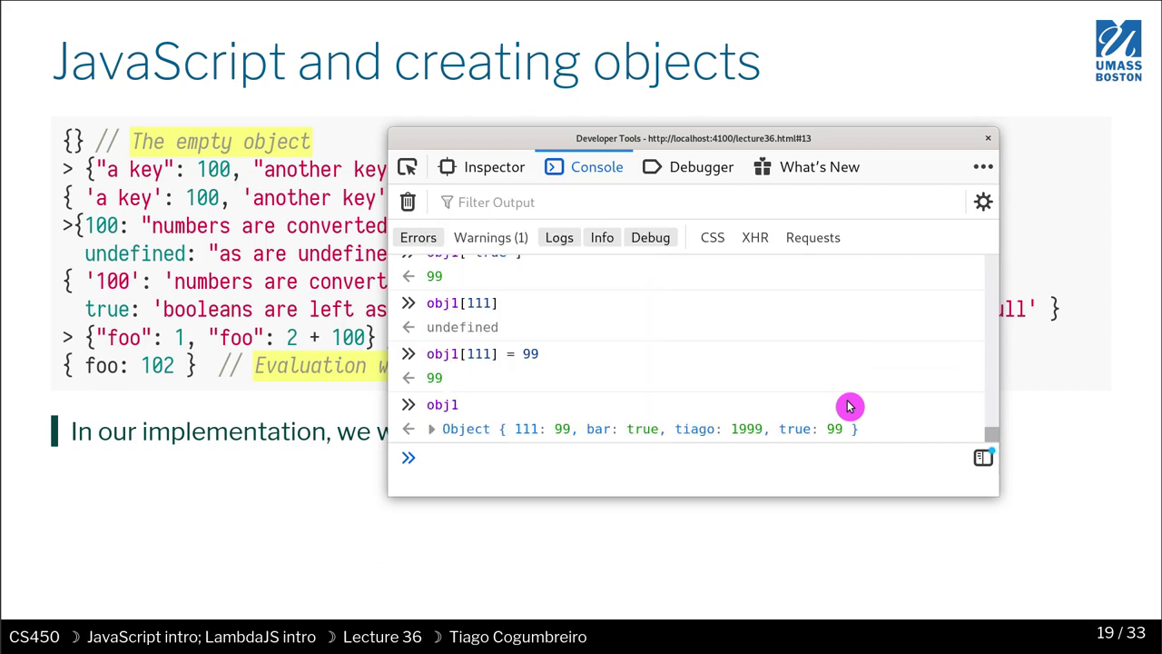
click(527, 428)
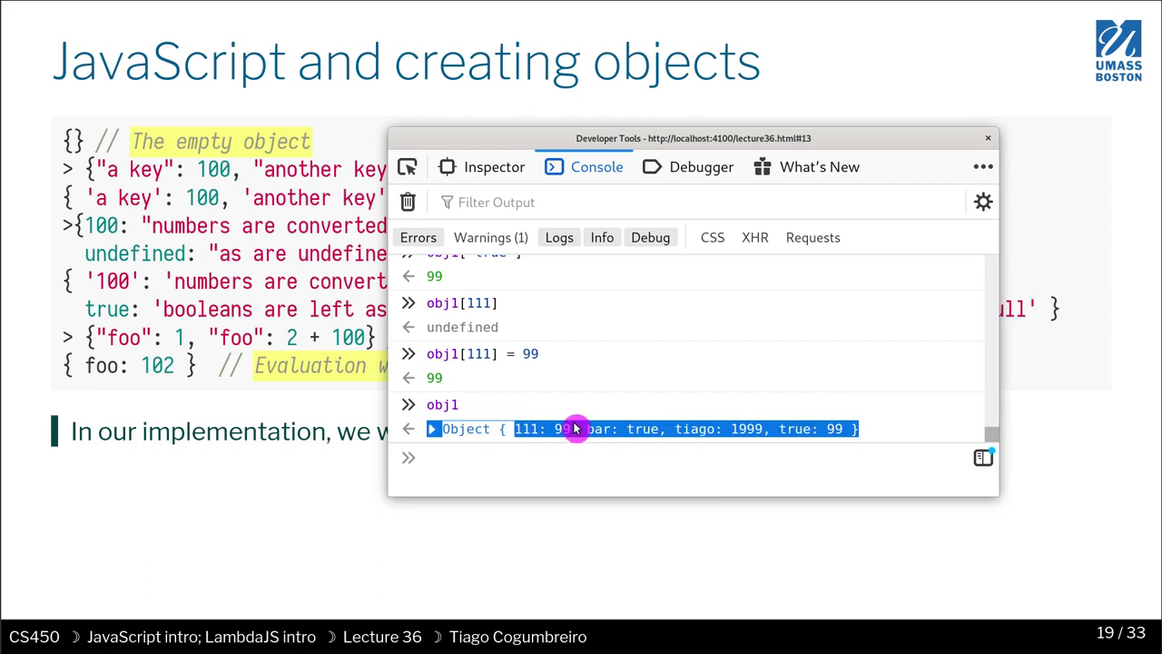
click(493, 479)
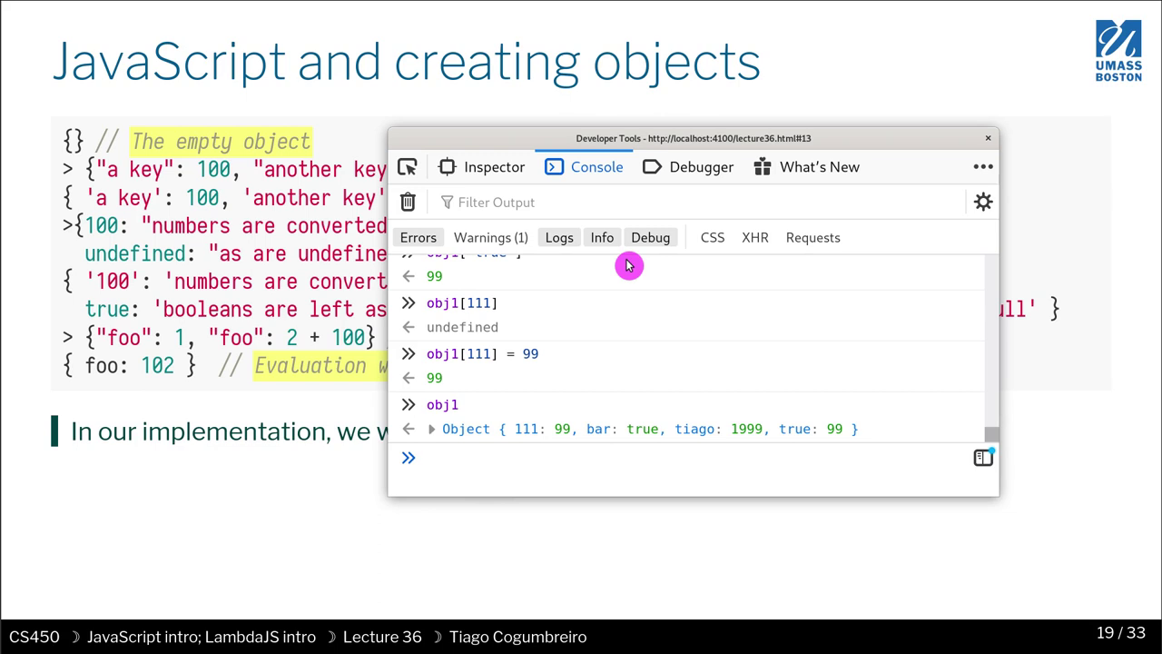
Recall the command obj1[111] = 99, highlight its key 111, and run the assignment again
key(Up)
key(Up)
key(Left)
key(Left)
key(shift+Left)
key(shift+Left)
key(shift+Left)
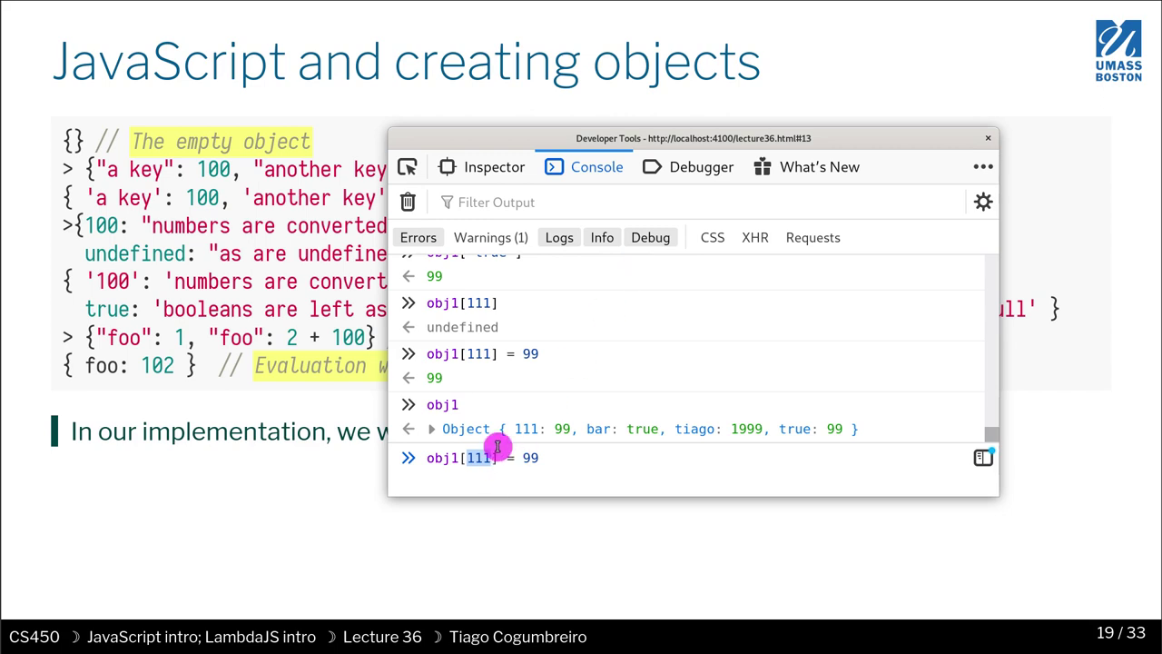
click(573, 458)
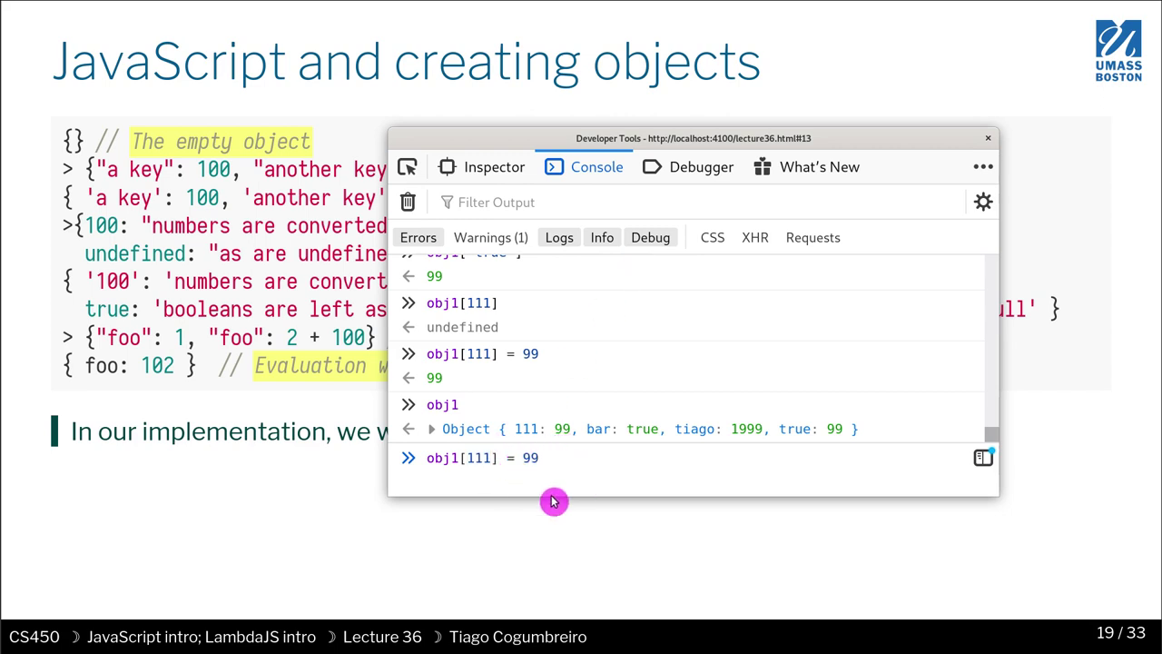
key(Return)
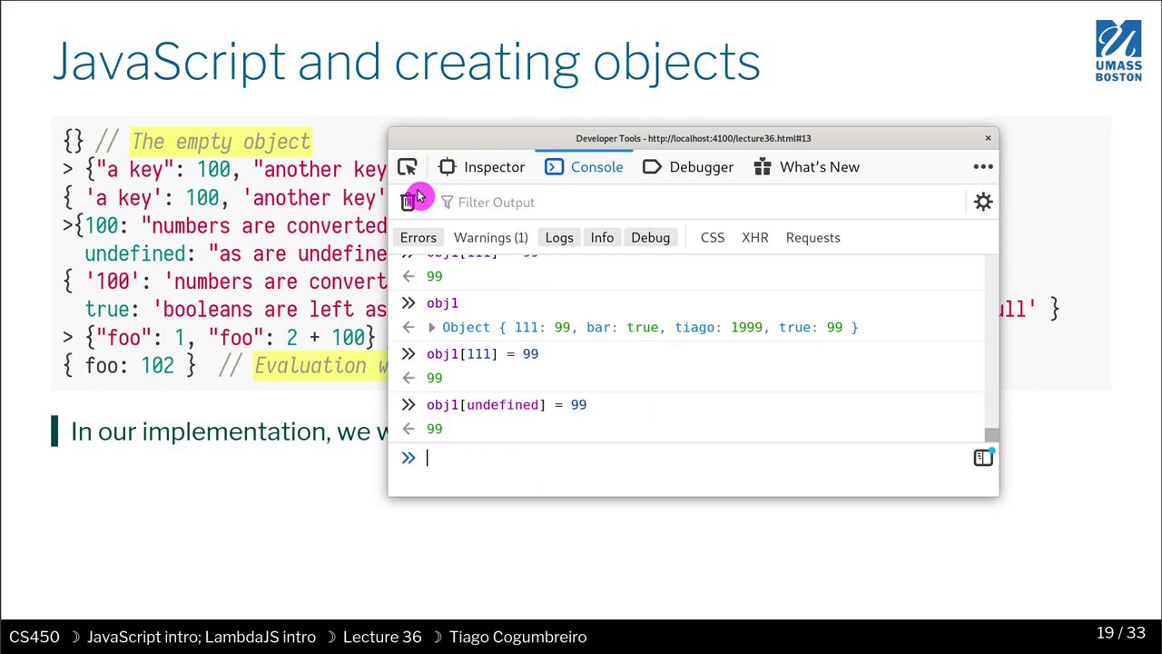
Display the contents of obj1, and read its undefined-keyed field through the string form obj1["undefined"]
text(obj1)
key(Return)
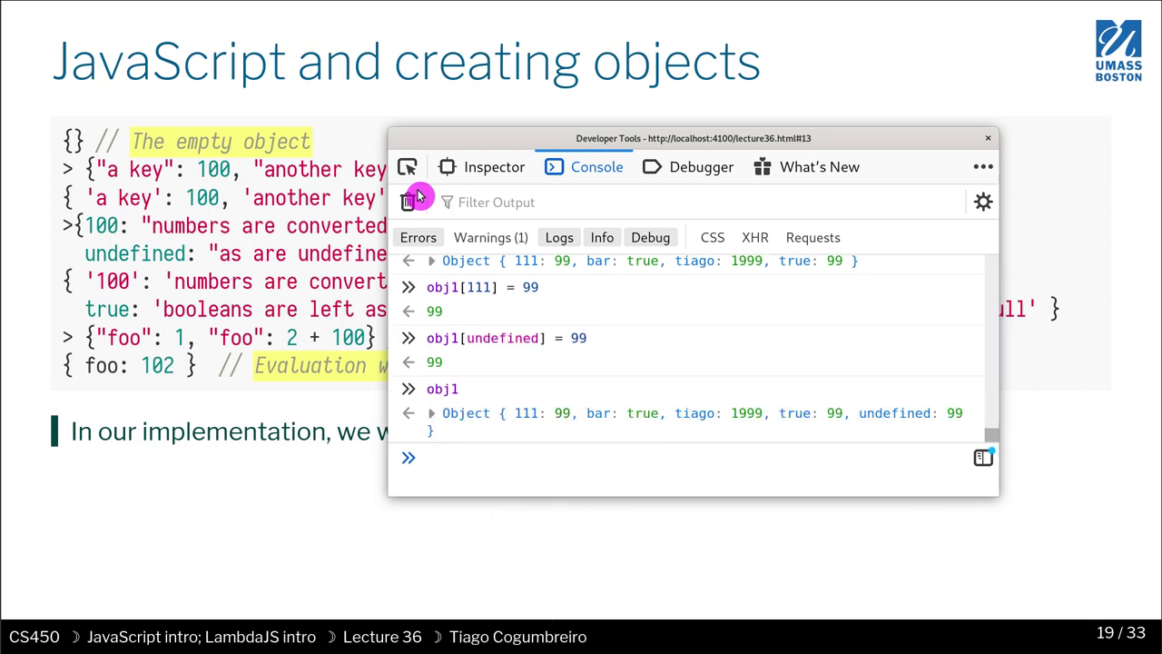
key(Up)
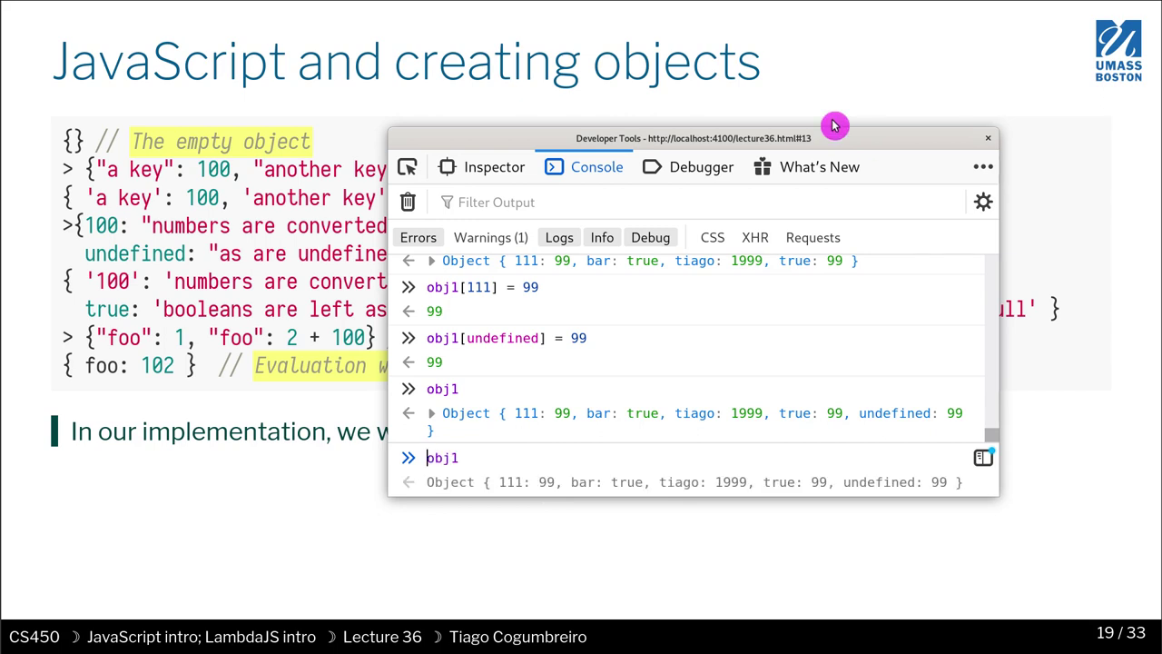
key(Up)
key(Left)
key(Left)
key(Left)
key(Left)
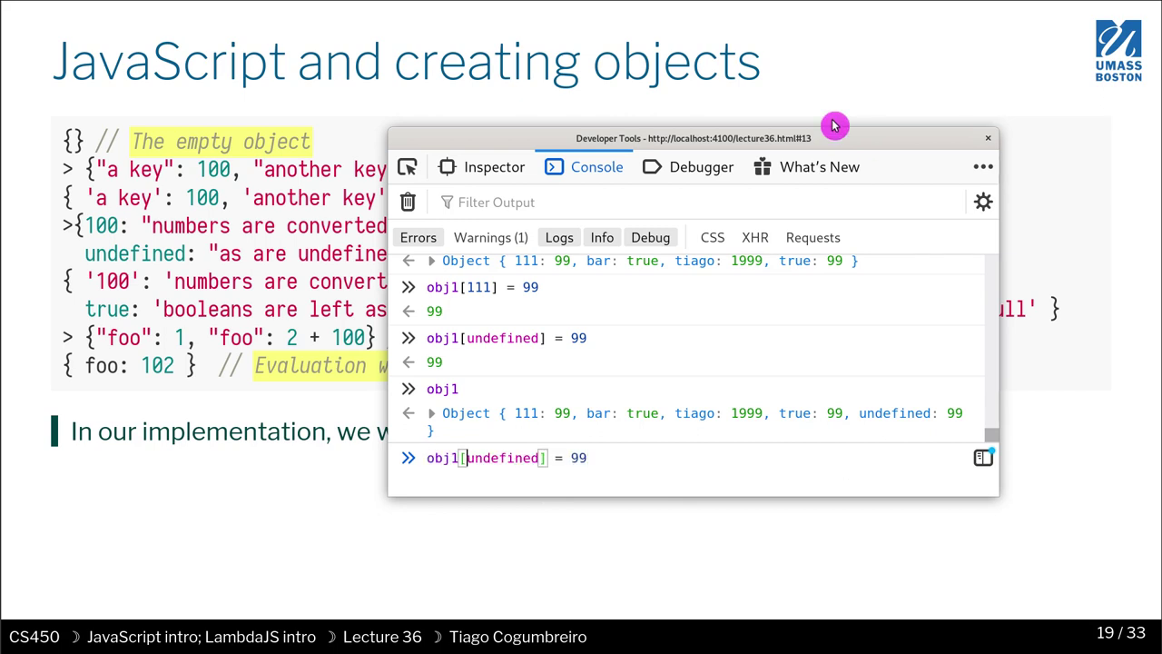
text("")
key(End)
key(BackSpace)
key(BackSpace)
key(BackSpace)
key(BackSpace)
key(BackSpace)
key(Return)
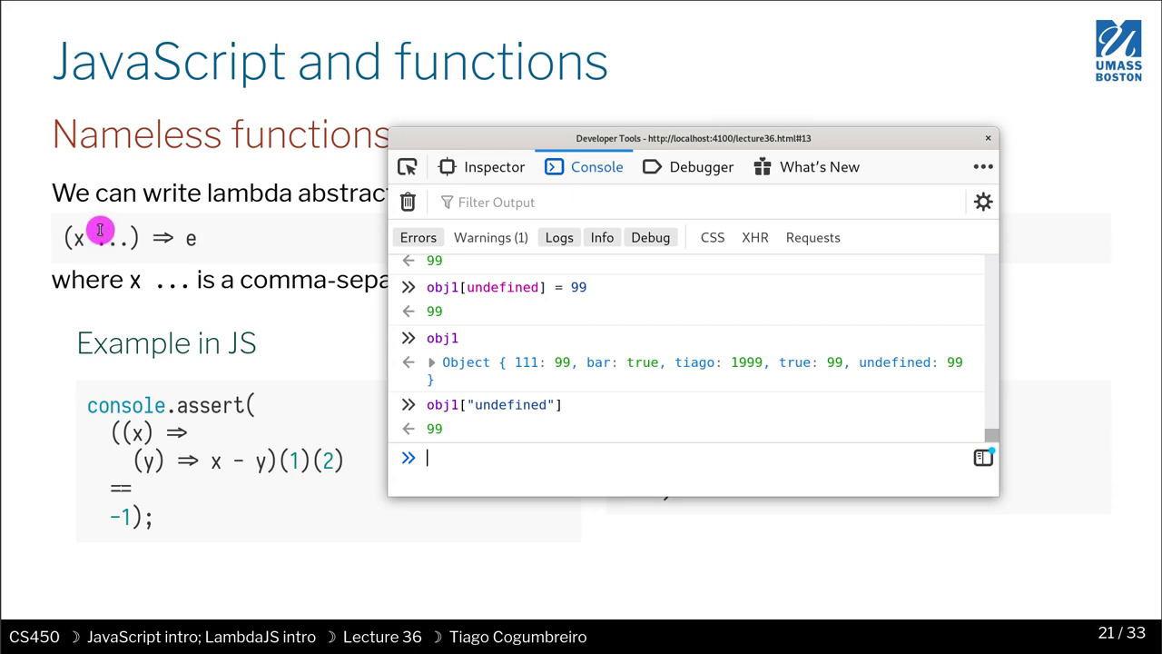
Define the variable f as a one-parameter lambda with var f = (x) => x + 1; and run it
text((x)
key(Escape)
text(=)
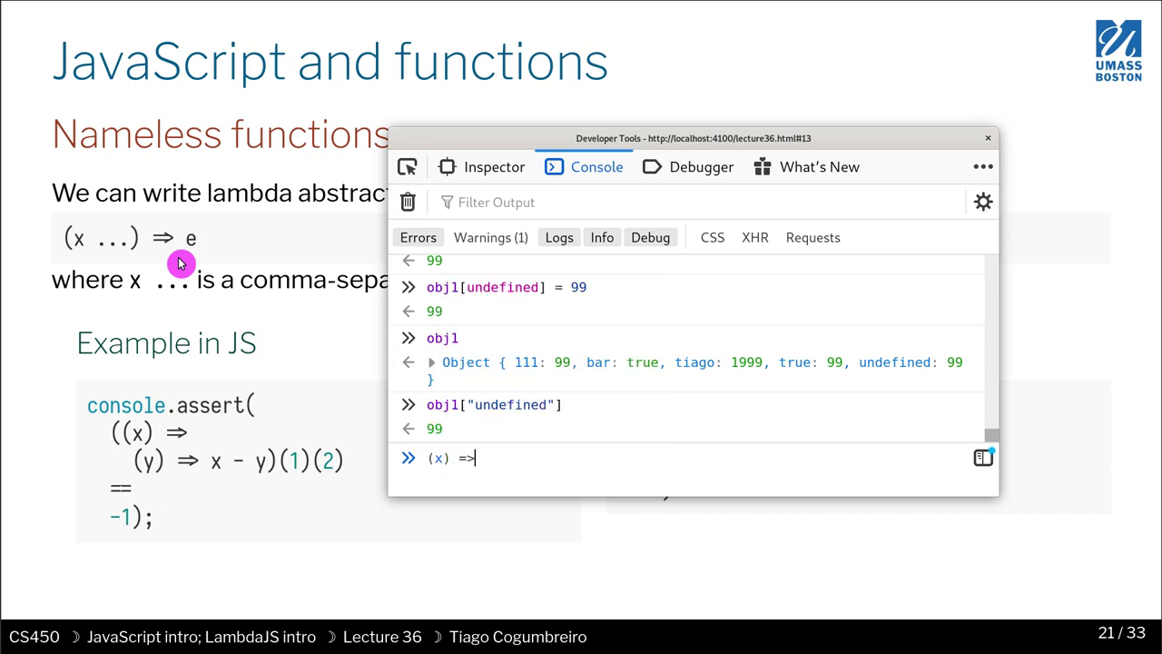
text(>)
key(Home)
text(var f =)
key(End)
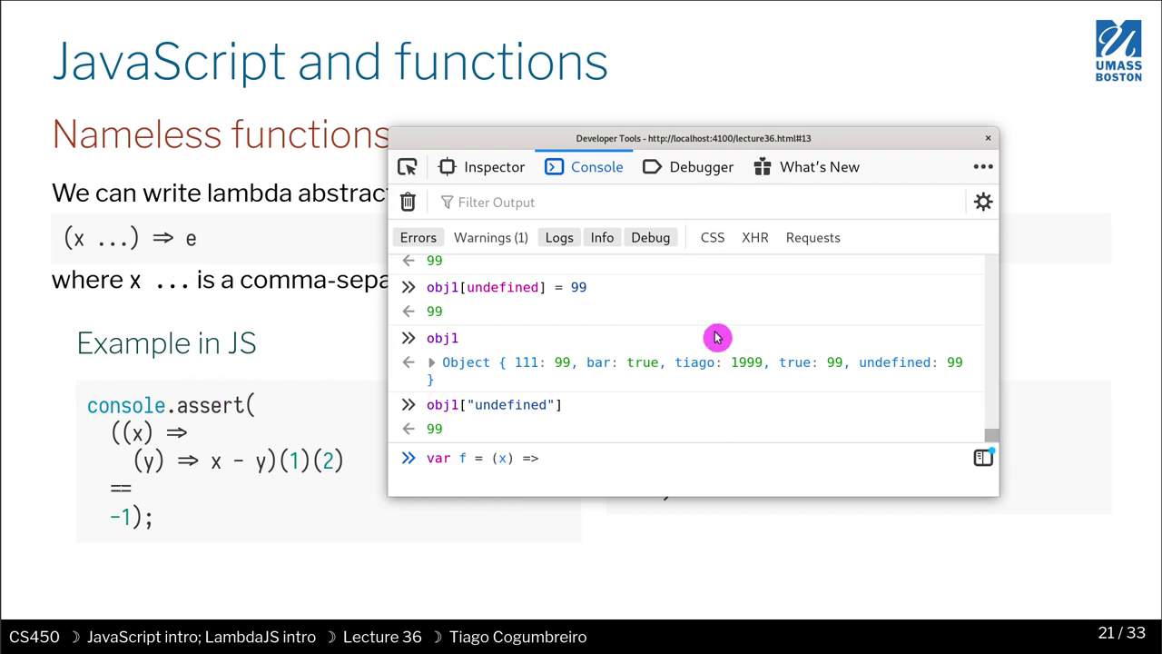
text(x + 1;)
key(Return)
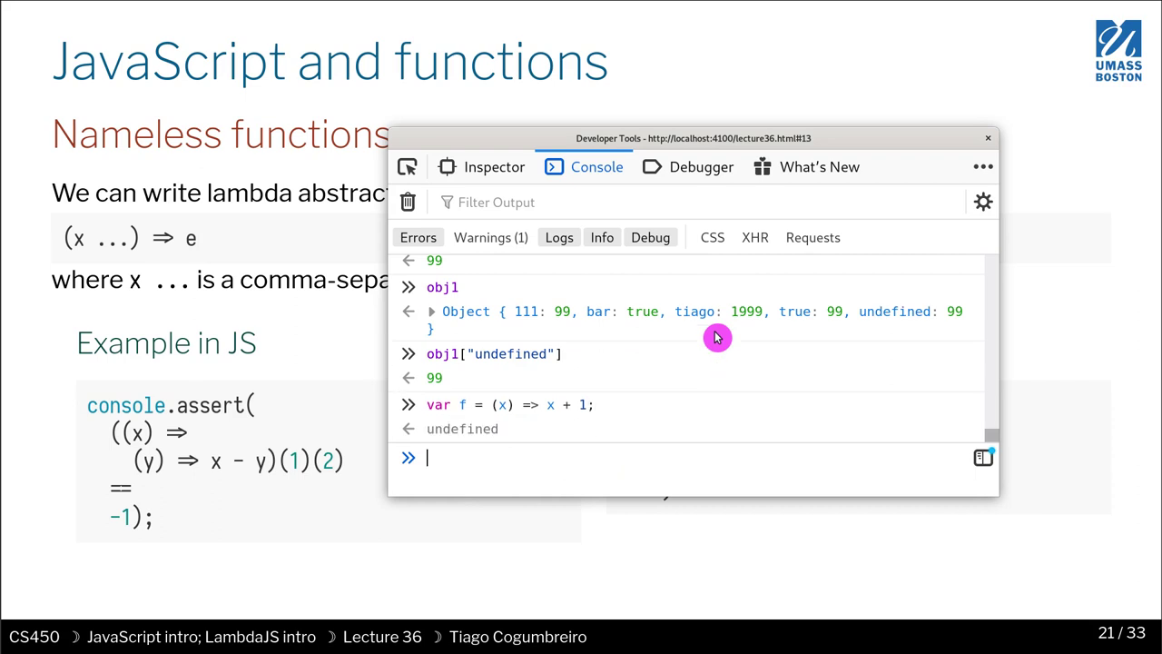
Call f(10) and highlight the lambda expression in the definition of f
text(f(10))
key(Return)
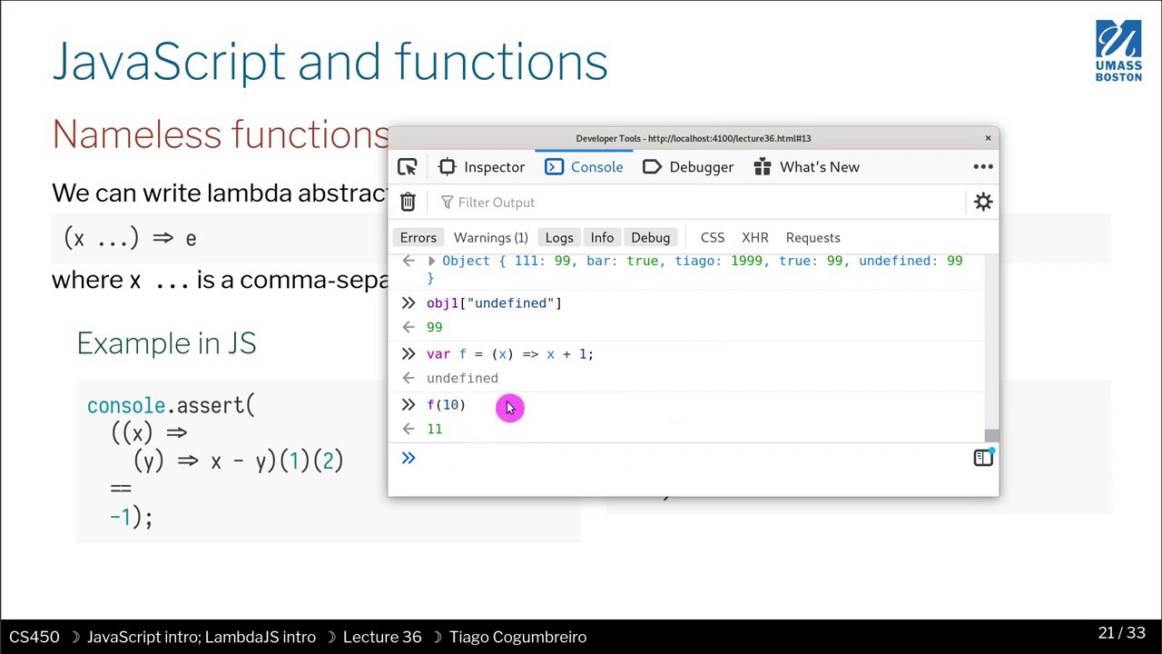
drag(491, 353, 588, 353)
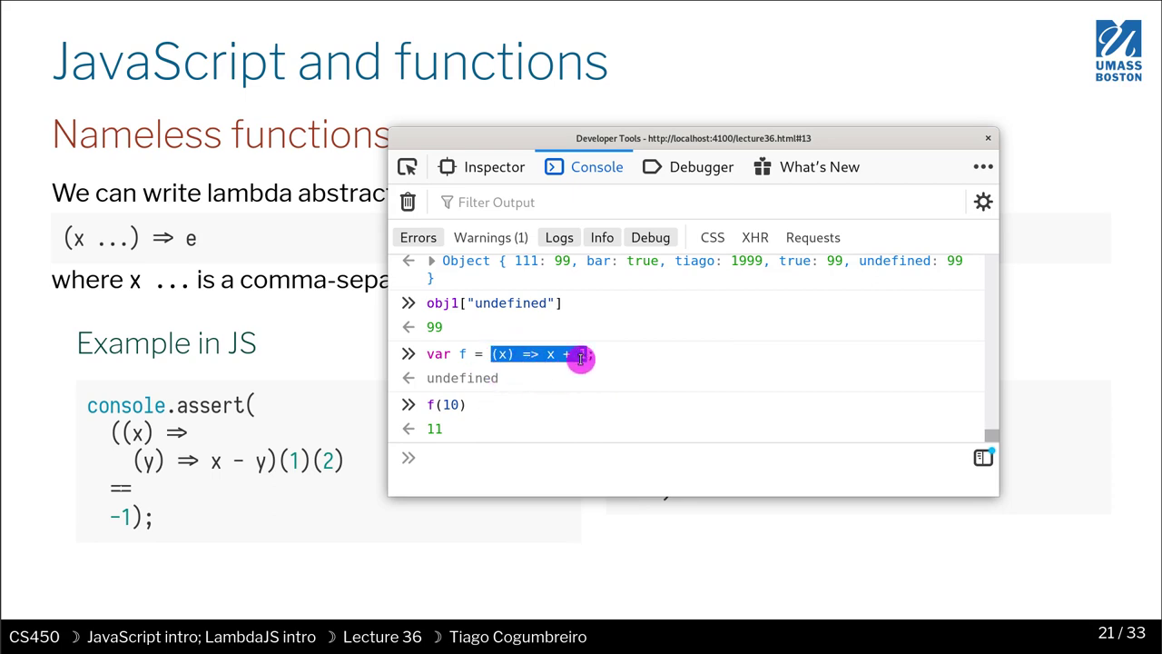
scroll(575, 384, up, 1)
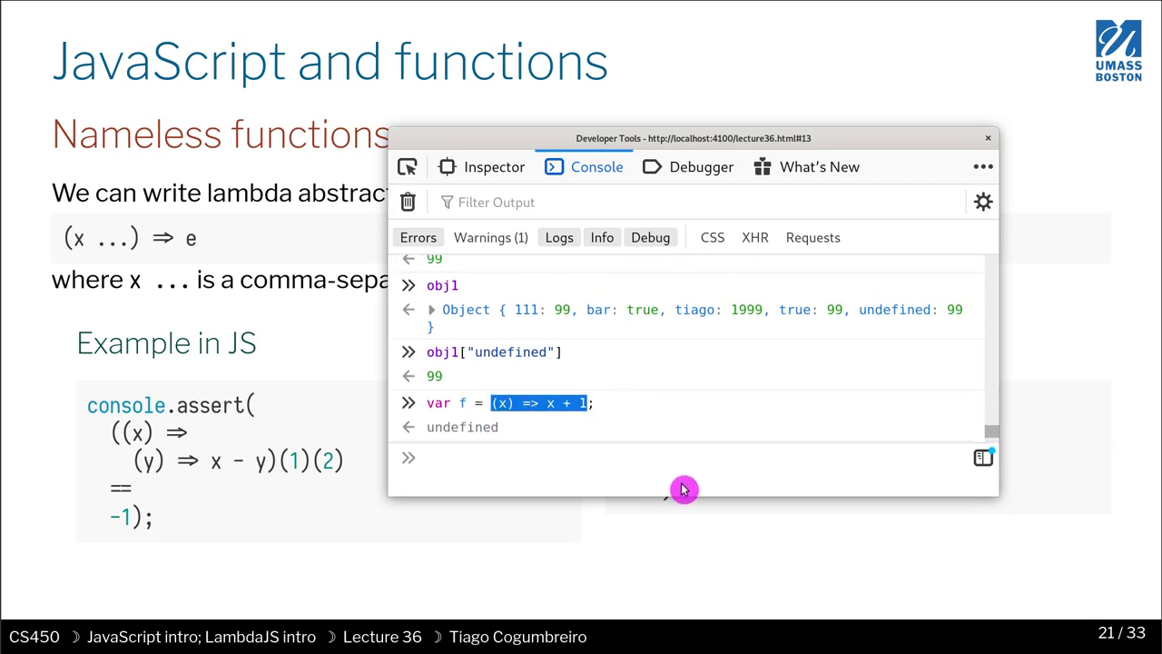
scroll(581, 388, down, 1)
click(547, 460)
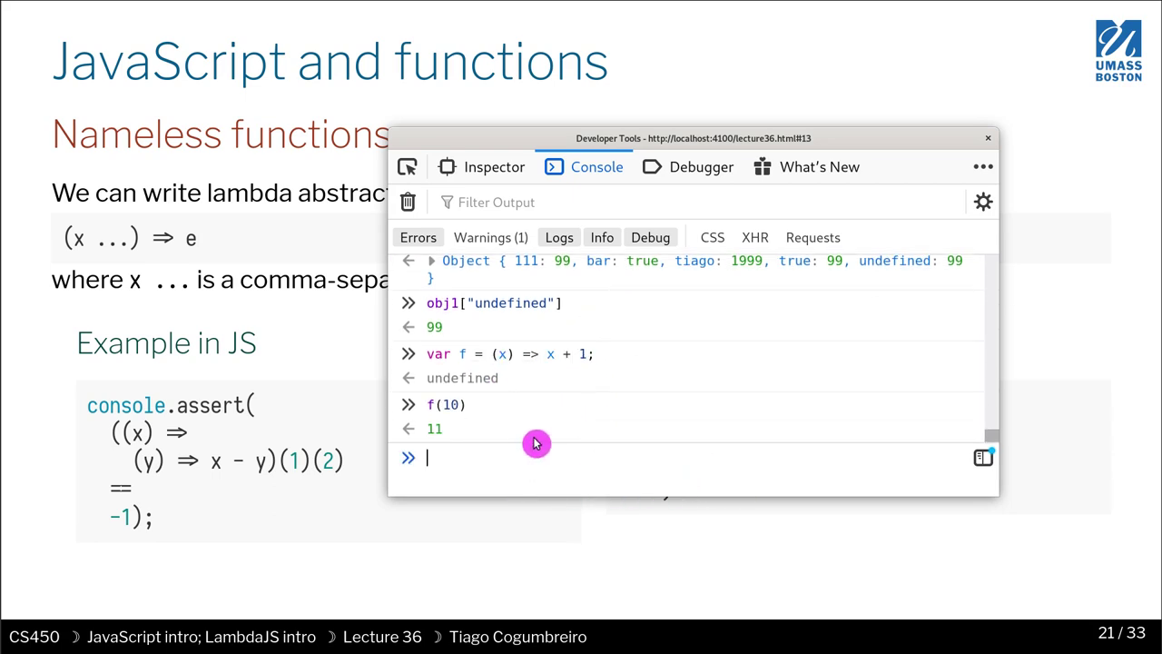
Recall the definition of f, add a second parameter y, and run var f = (x, y) => x + 1;
key(Up)
key(Up)
key(Left)
key(Left)
key(Left)
text(, y)
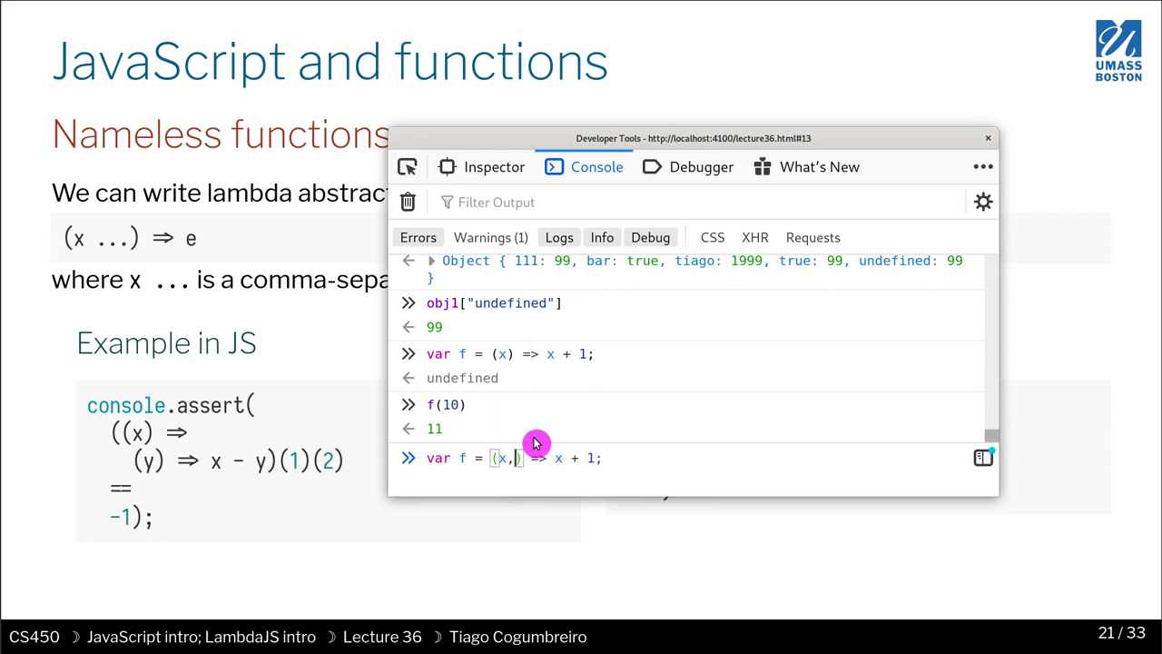
key(Escape)
key(End)
key(Return)
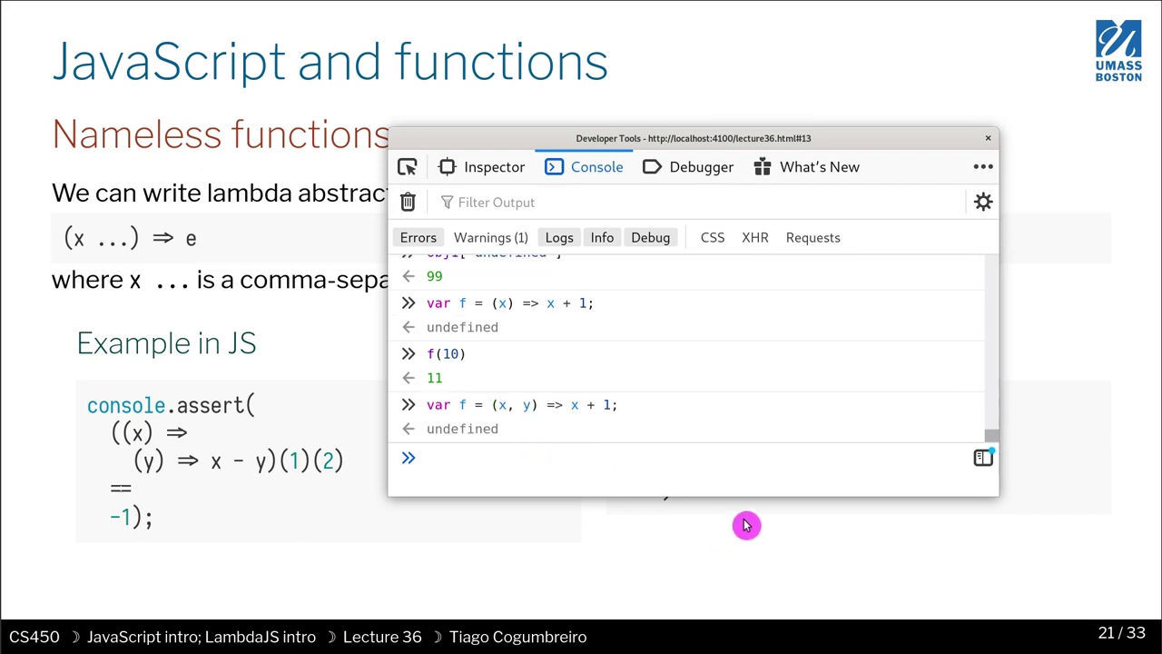
Call f(90, 91), and repeat the call with 900 as the second argument
text(f(90, 91)
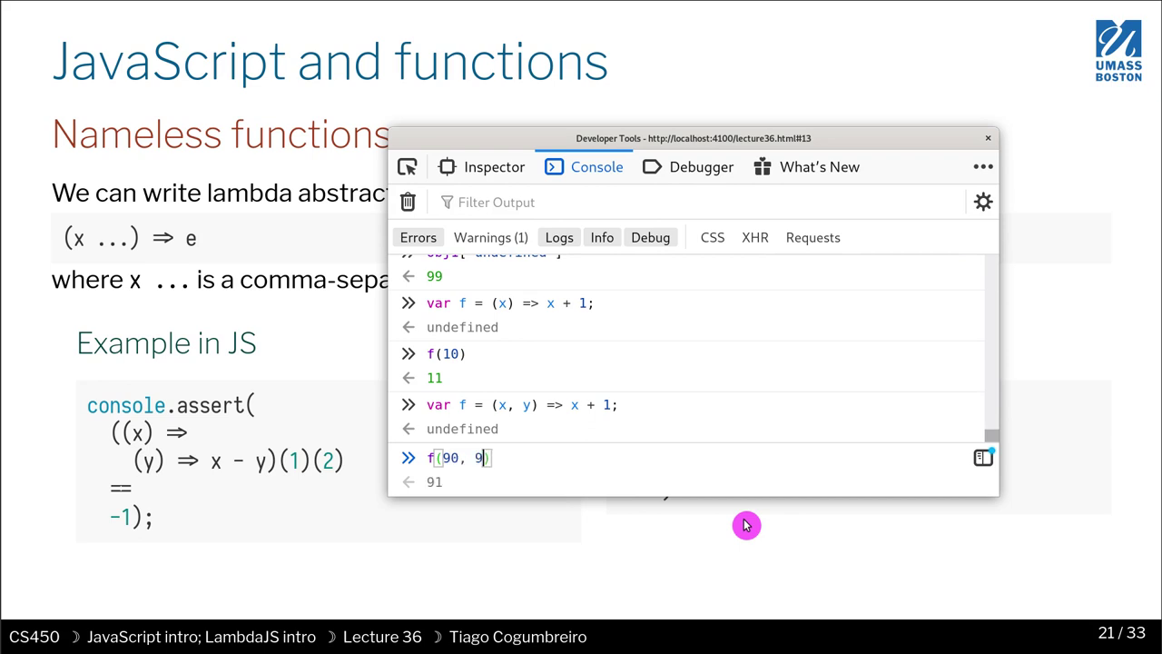
key(Return)
key(Up)
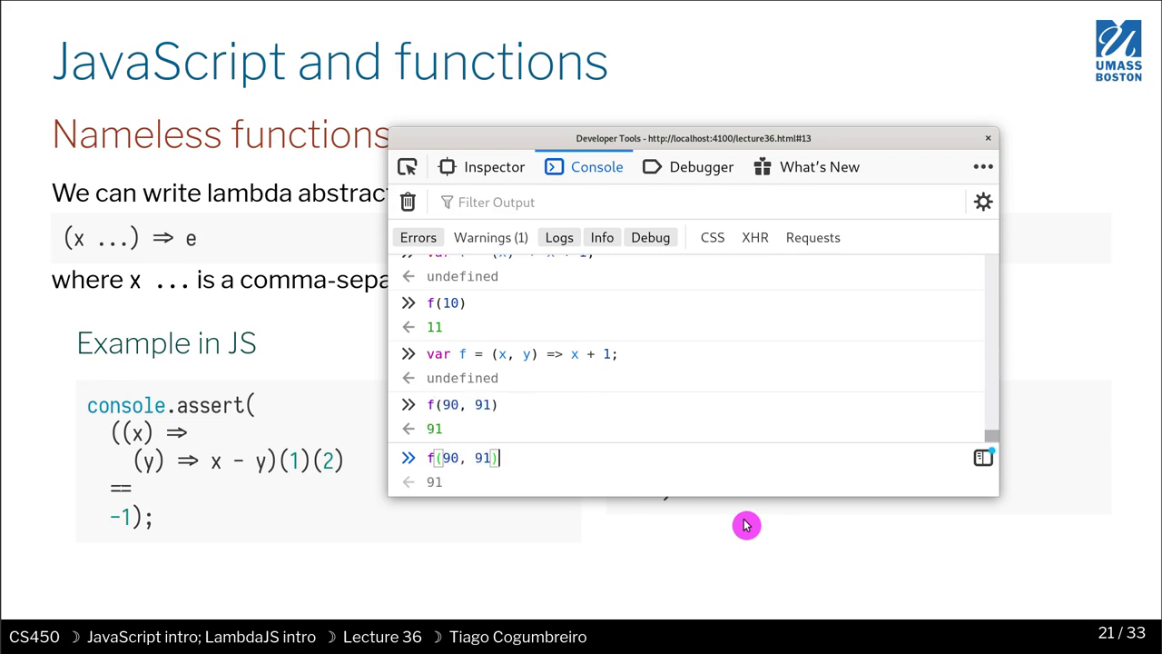
key(BackSpace)
text(00)
key(Return)
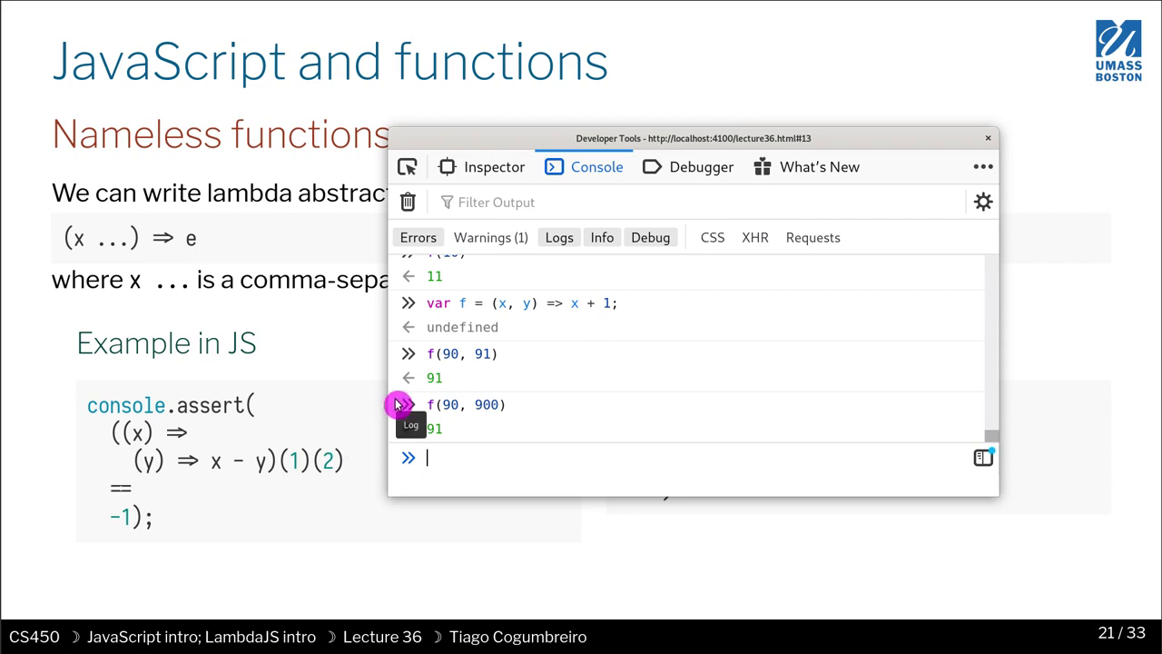
Write a parameterless lambda that returns the identity lambda, as () => (x) => x
text(f)
key(BackSpace)
text(()
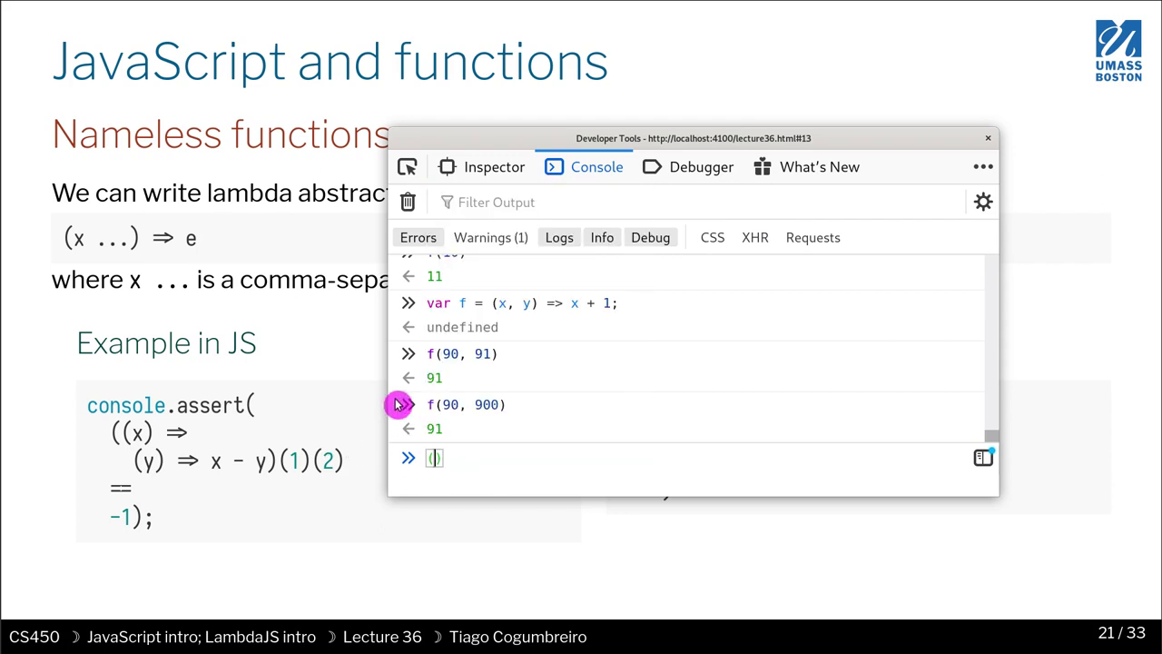
text() =>)
text( ()
text(x)
key(Up)
key(Escape)
key(ctrl+space)
key(Up)
key(Escape)
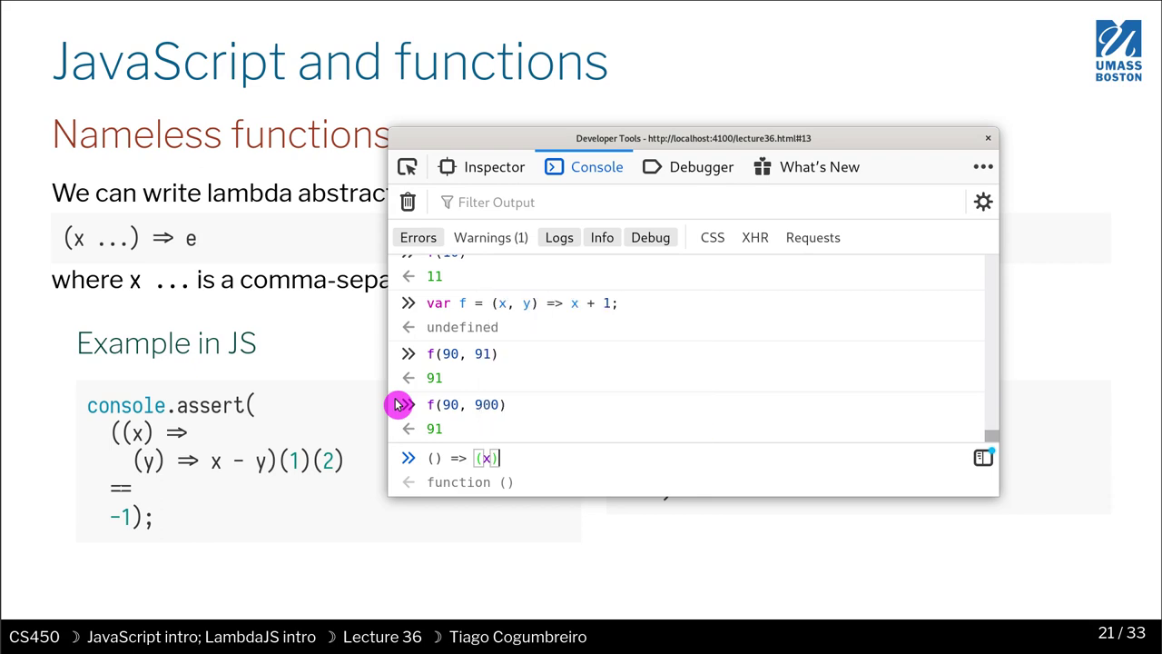
text(=> x)
key(Escape)
Wrap the inner lambda in parentheses and evaluate () => ((x) => x)
key(Left)
key(Left)
key(Left)
key(Left)
key(Left)
key(Left)
key(Left)
text(()
key(End)
text())
key(Return)
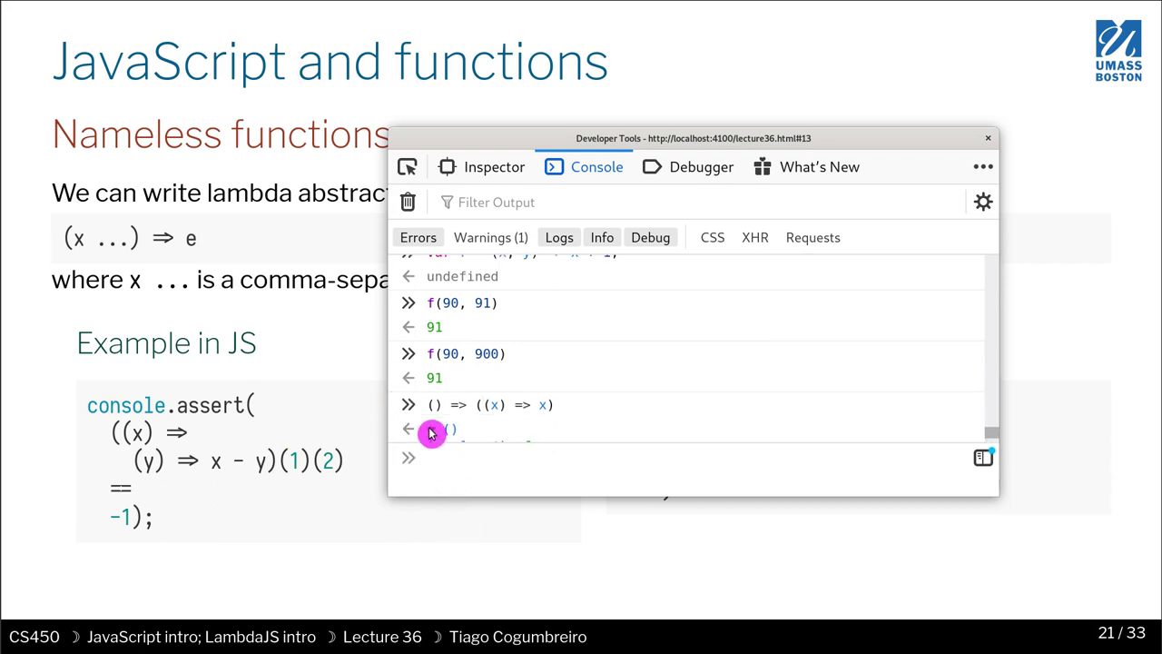
Examine the properties and prototype of the returned function object in the console output
click(430, 429)
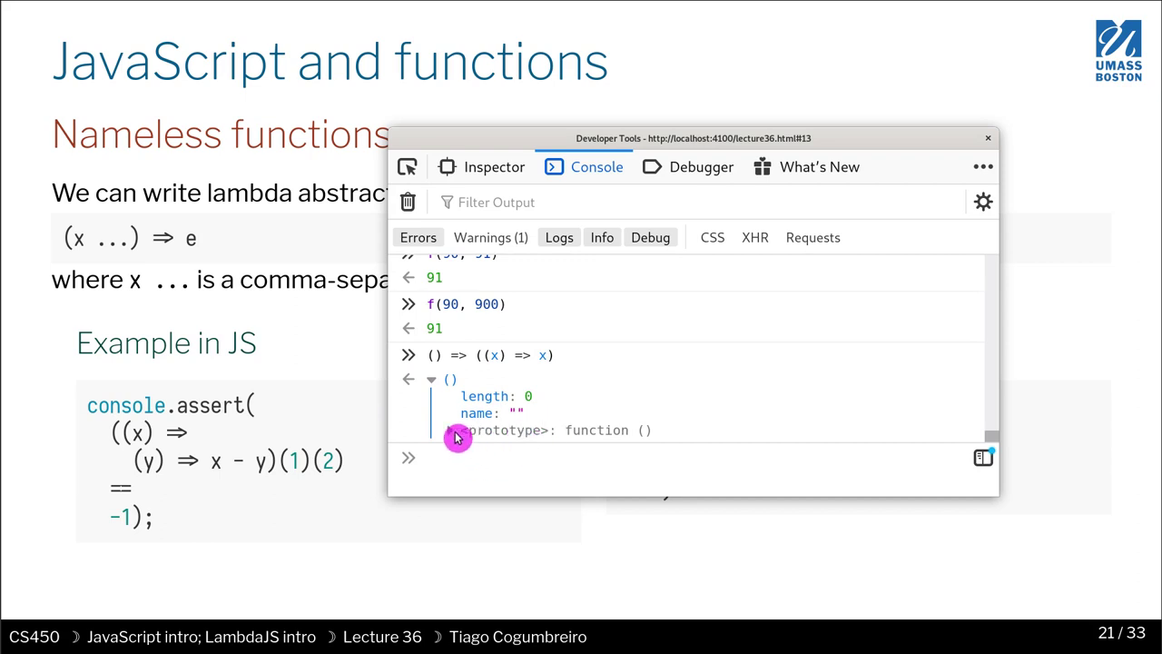
click(451, 432)
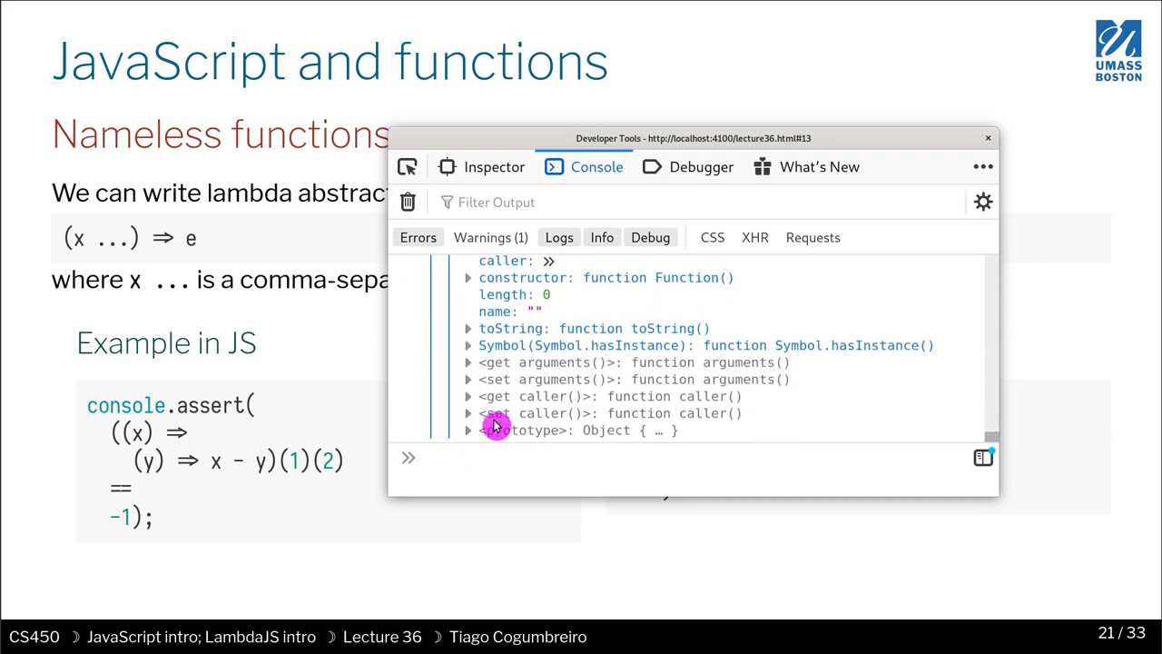
scroll(495, 427, up, 2)
scroll(498, 419, down, 2)
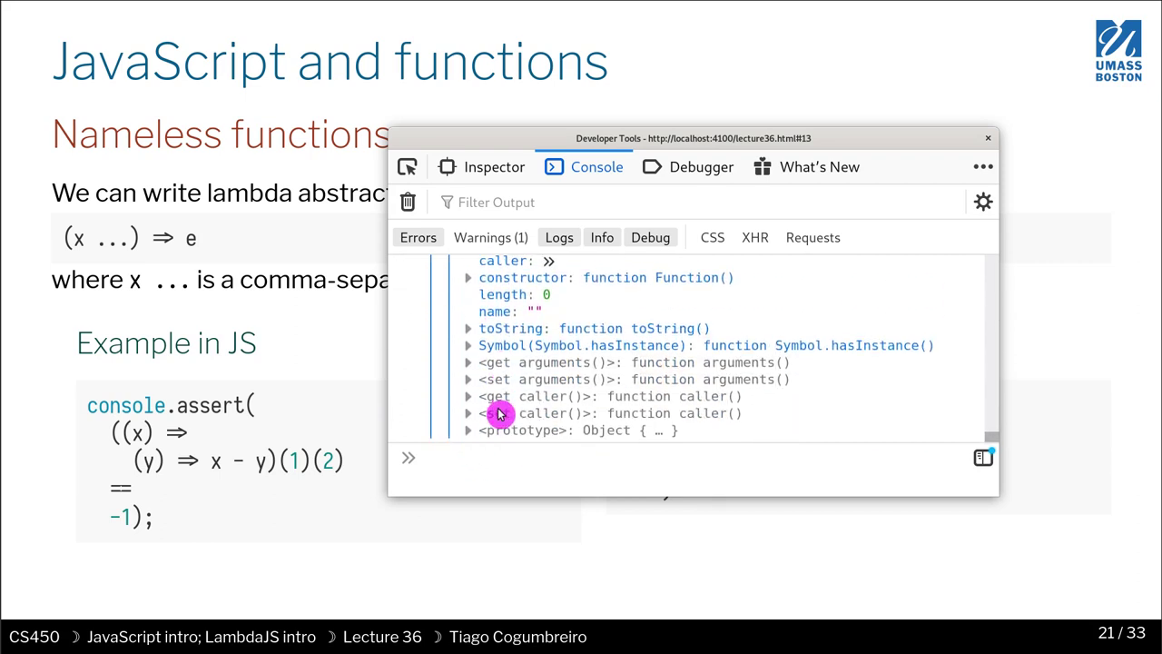
scroll(497, 413, up, 4)
scroll(497, 404, down, 3)
scroll(498, 405, up, 3)
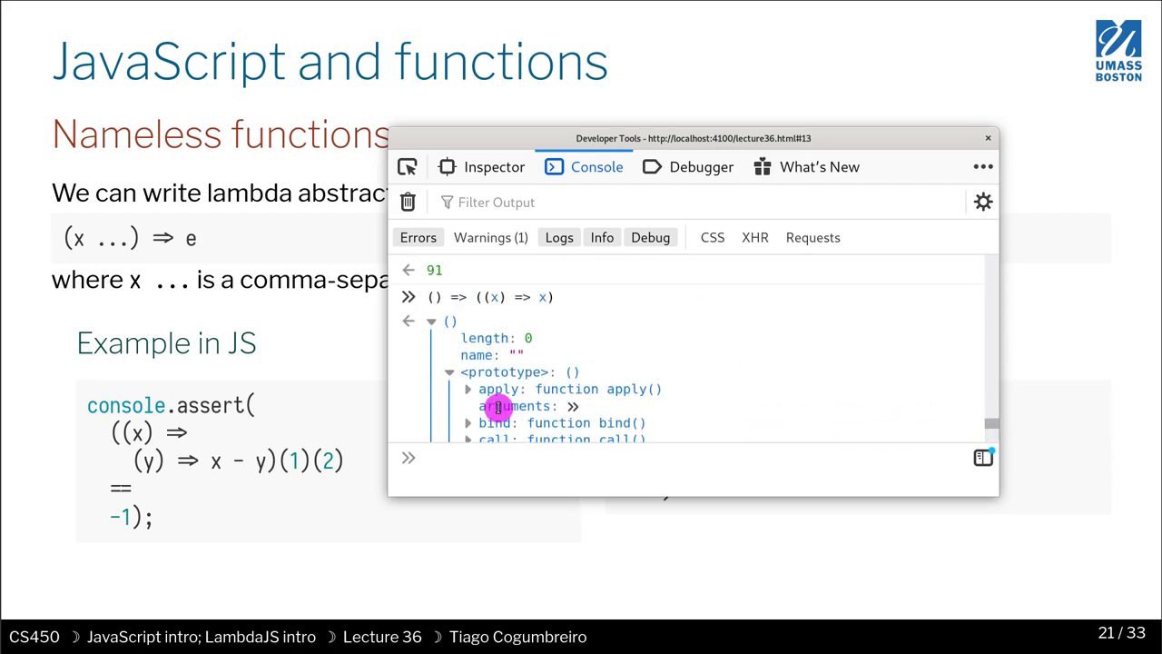
click(450, 372)
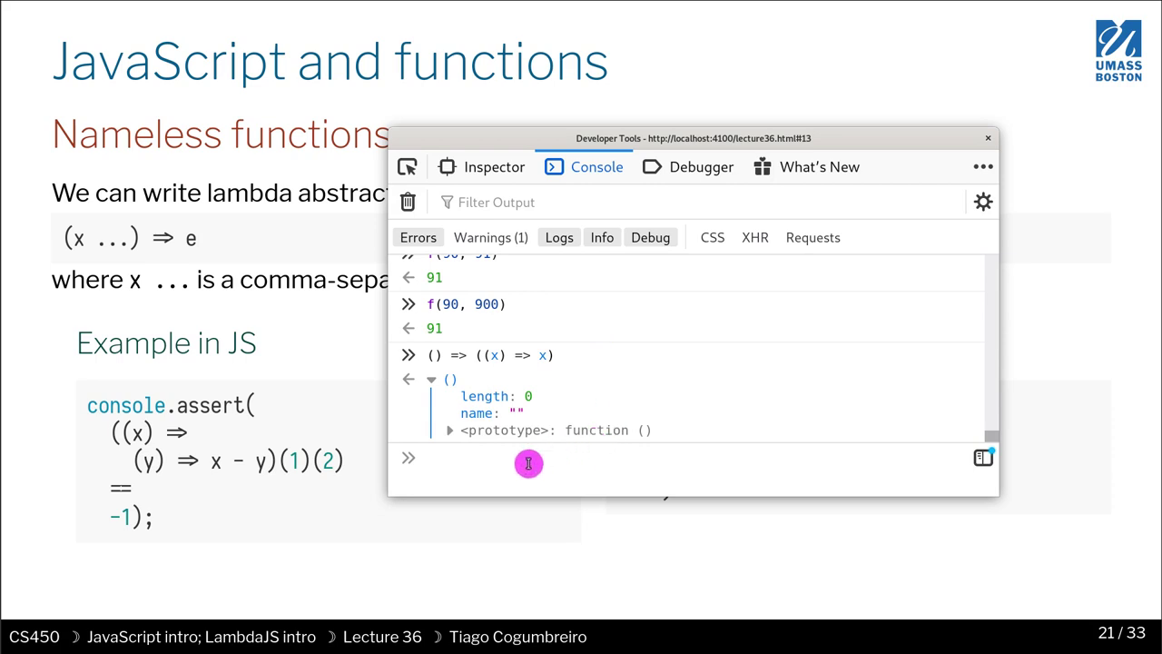
click(433, 380)
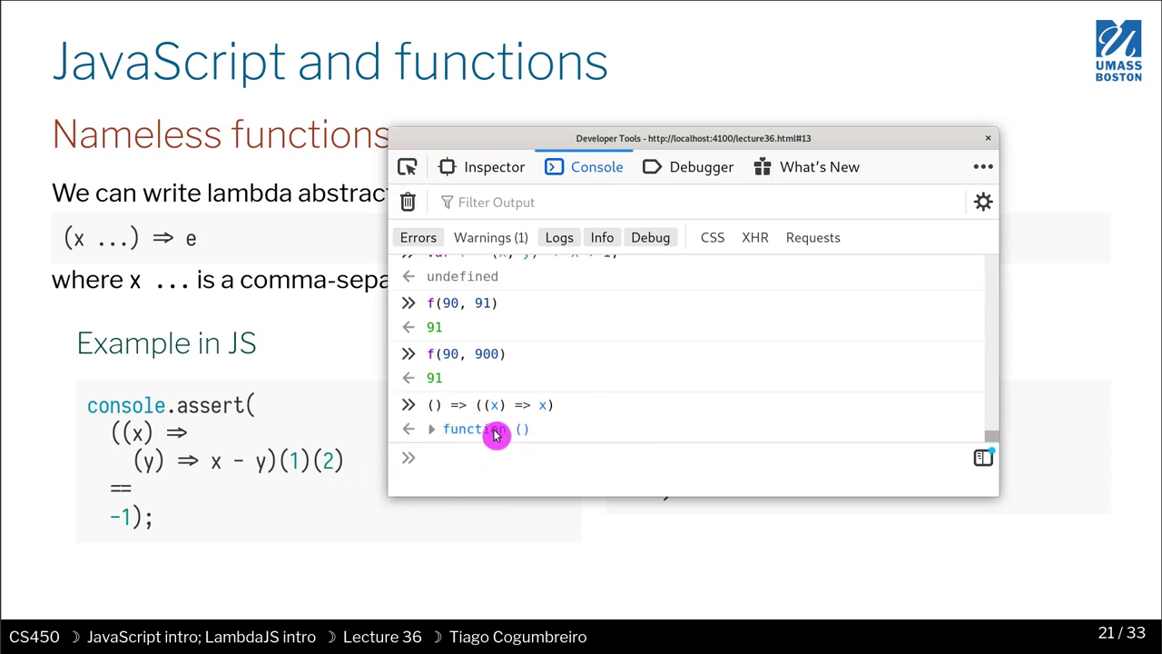
click(432, 429)
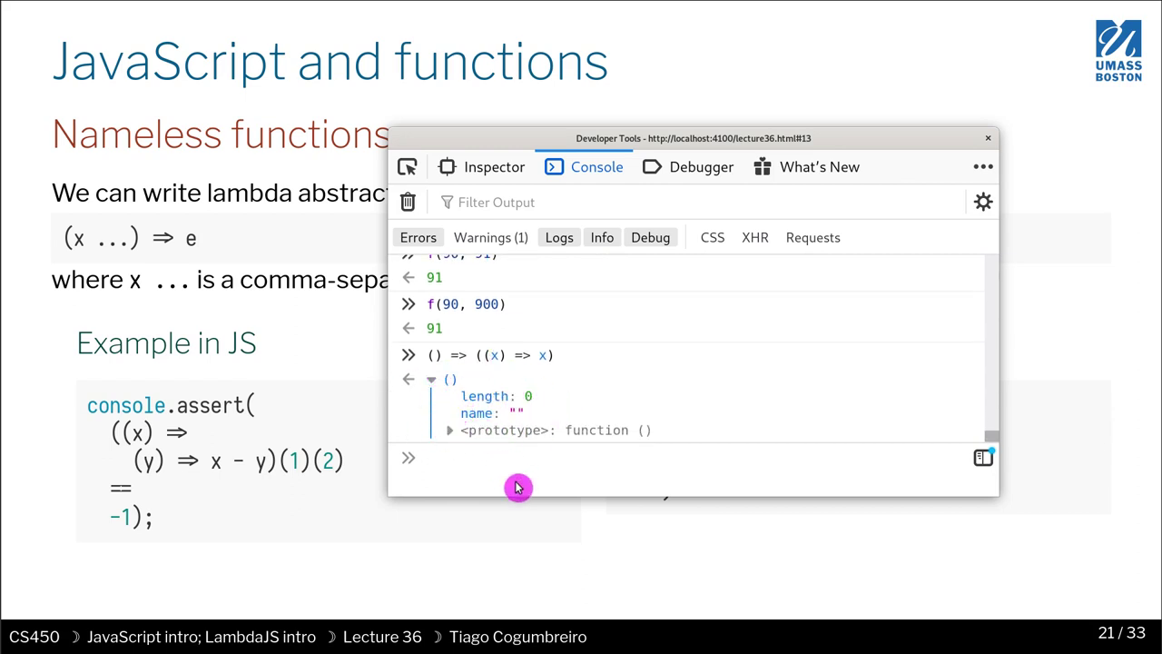
click(458, 456)
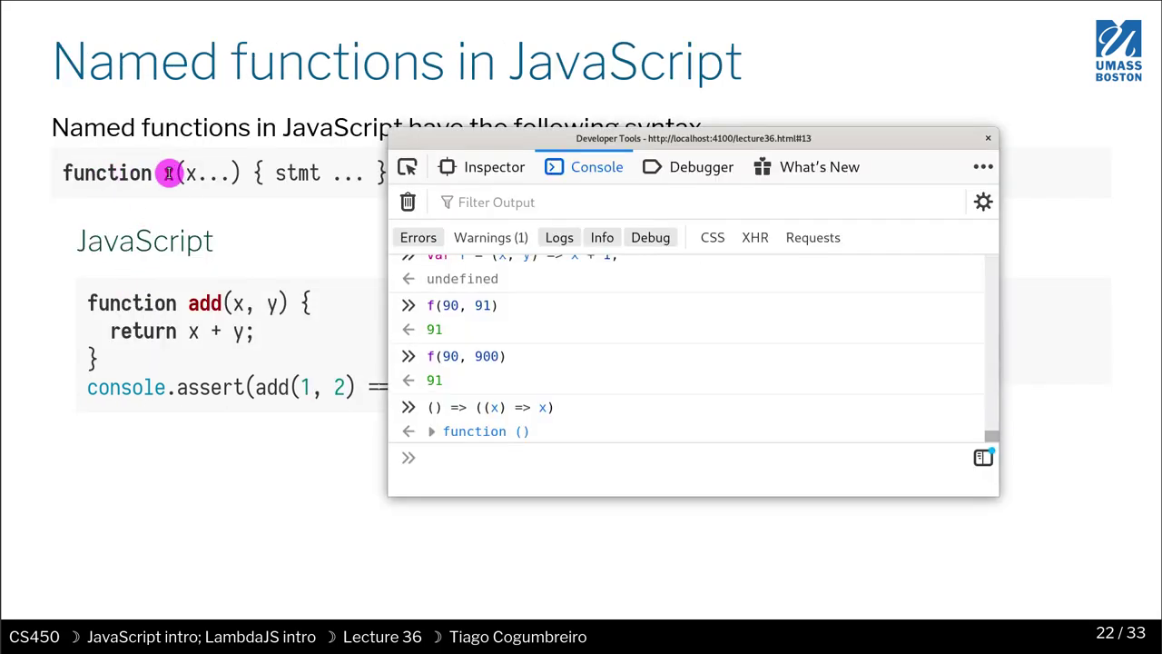
text(() => ((x) => x))
key(Return)
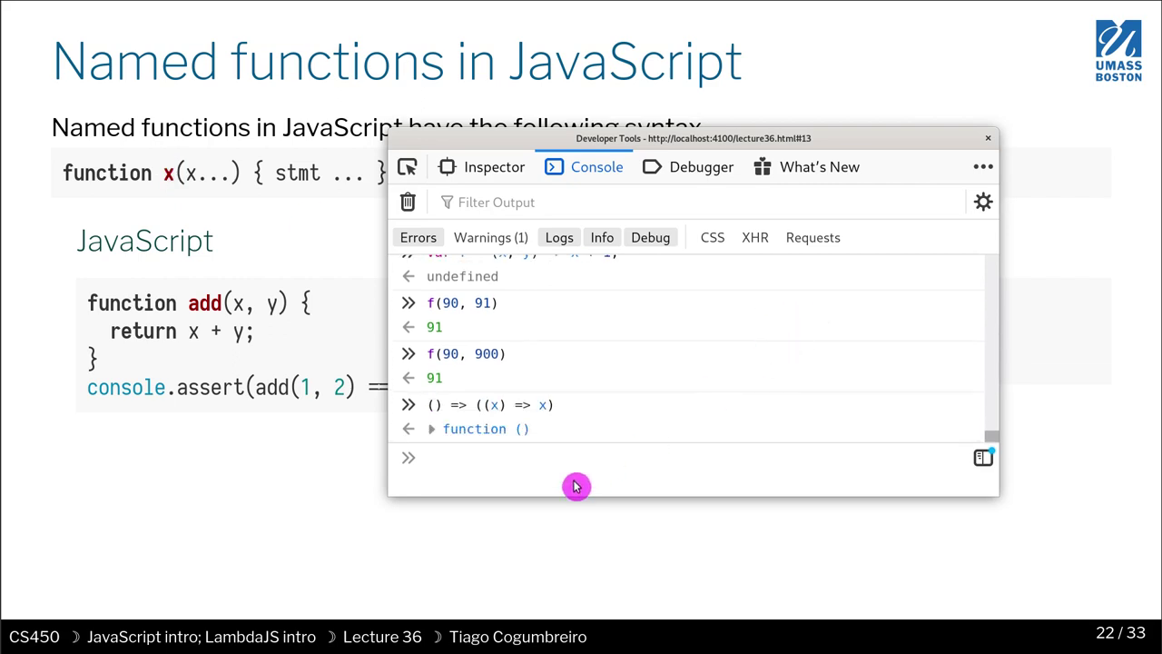
text(()
key(BackSpace)
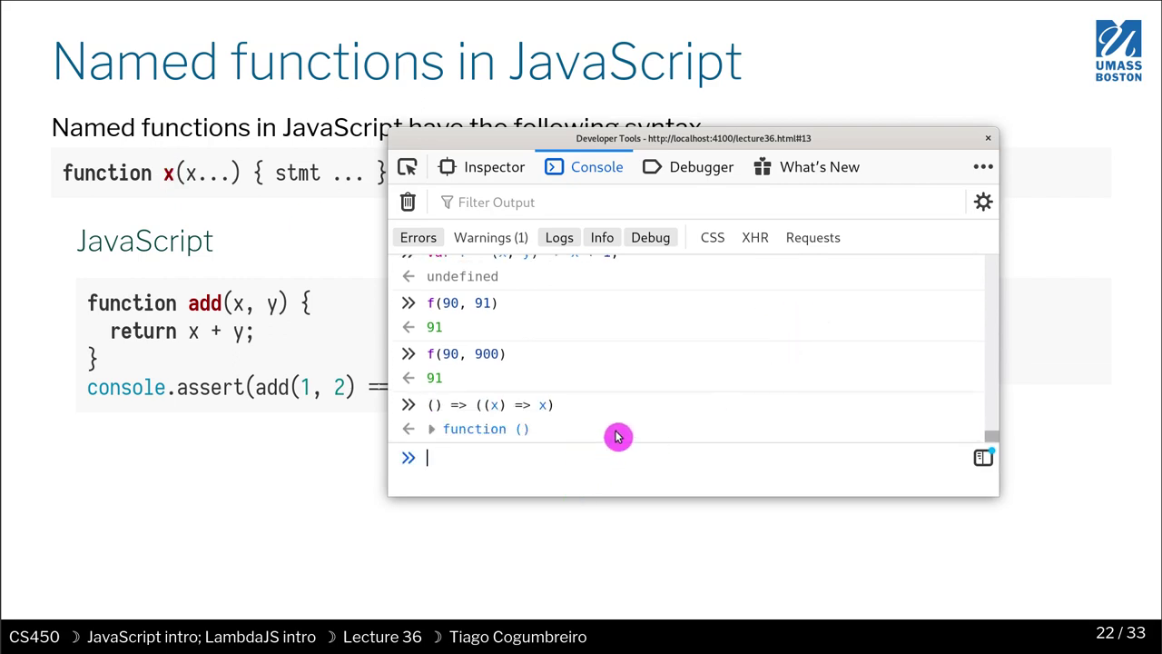
Begin a named function f(x, y) with a return statement in its body, and highlight the inner lambda of the previous expression
text(function)
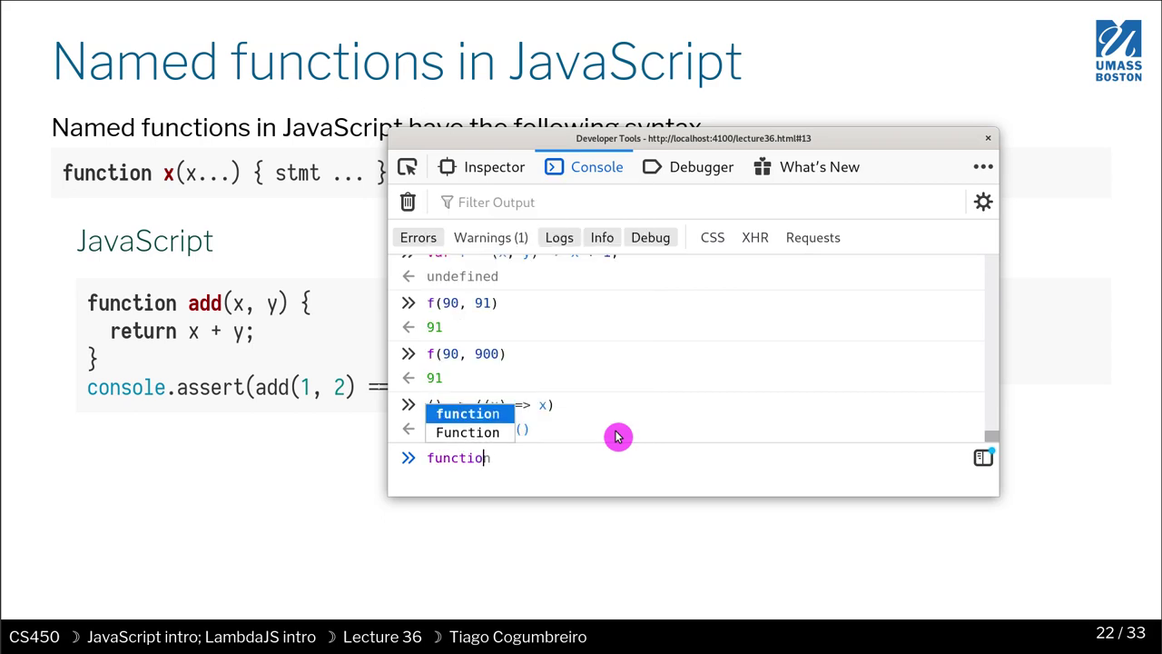
text( f(x, y)
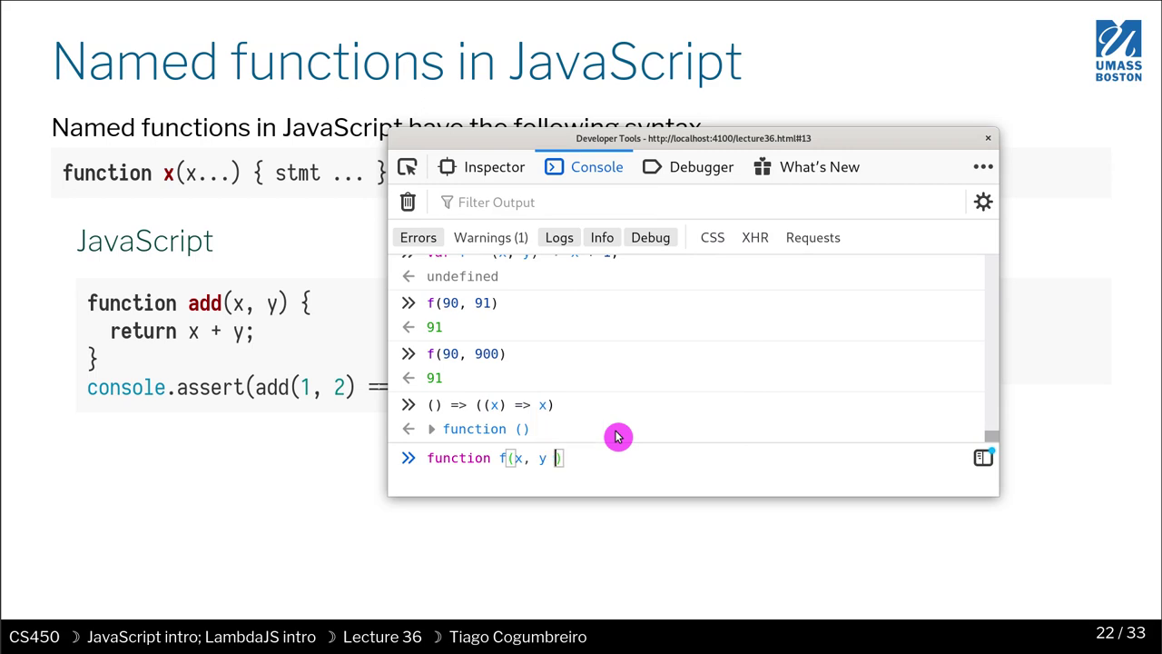
text() {)
text(return)
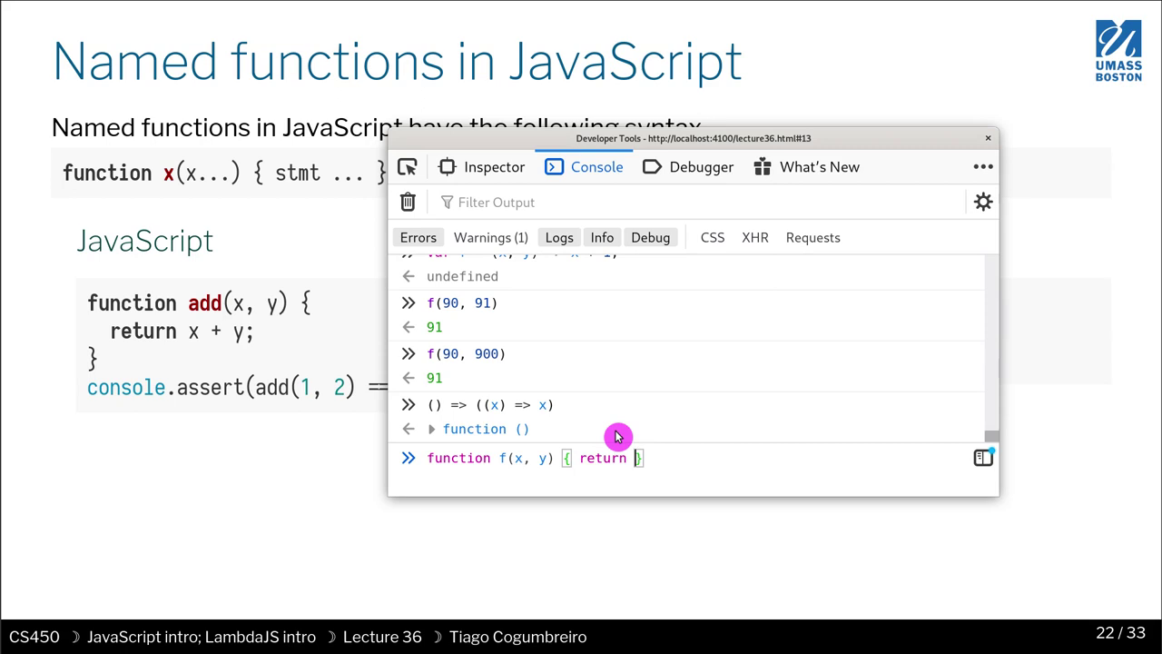
drag(555, 404, 495, 404)
click(688, 458)
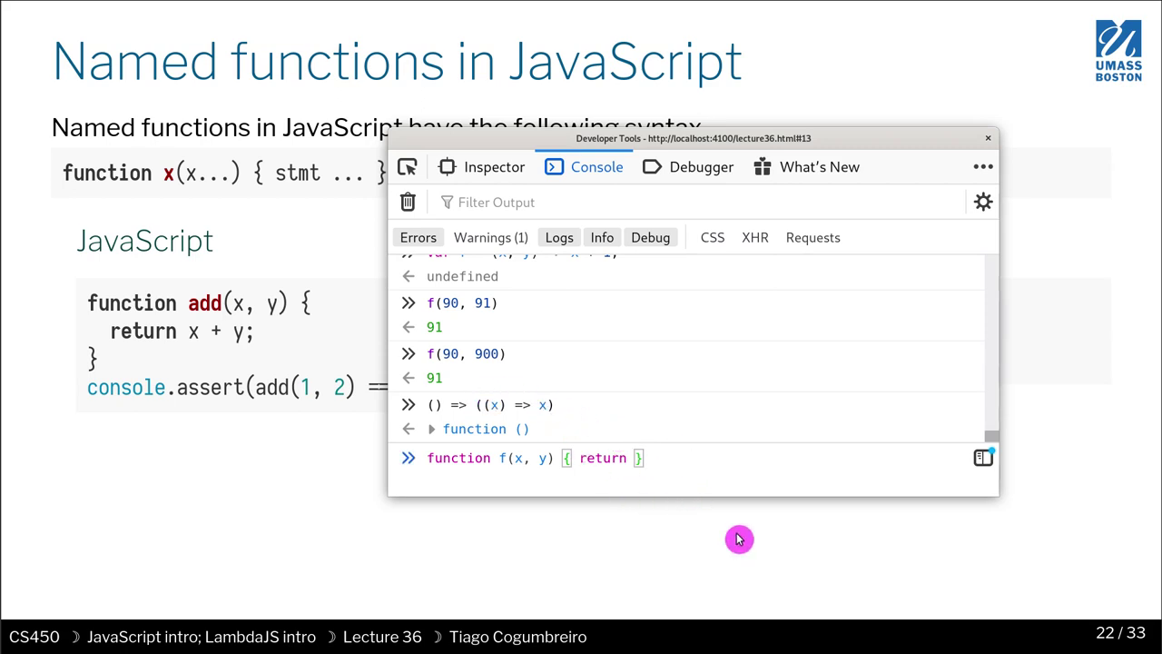
Complete the return statement of the named function f with x + y; and run the definition
key(Left)
key(Left)
text(x + y)
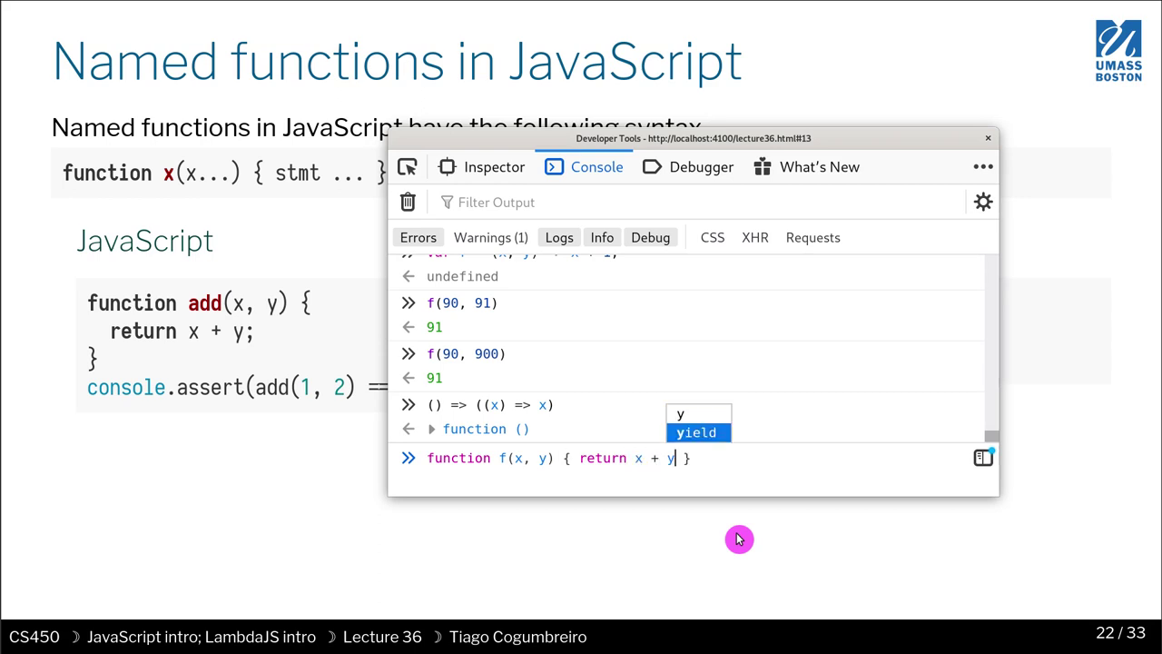
key(Escape)
text(;)
key(Right)
key(Right)
key(Return)
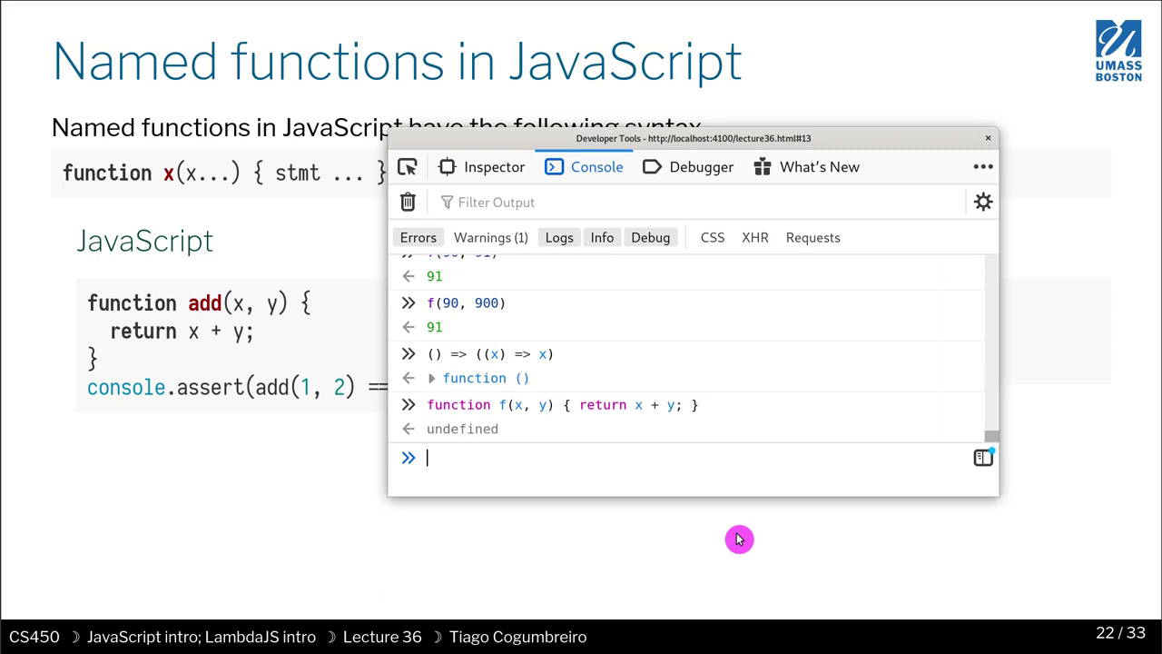
Call the named function as f(10, 20)
text(f(10,)
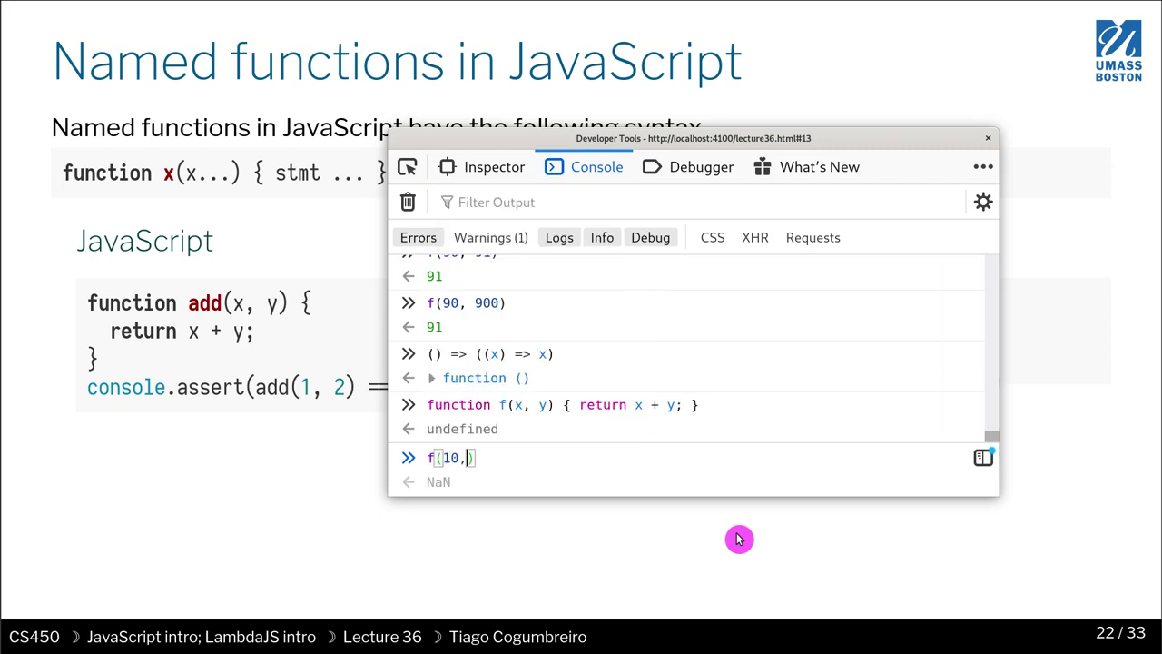
text( 20)
key(Return)
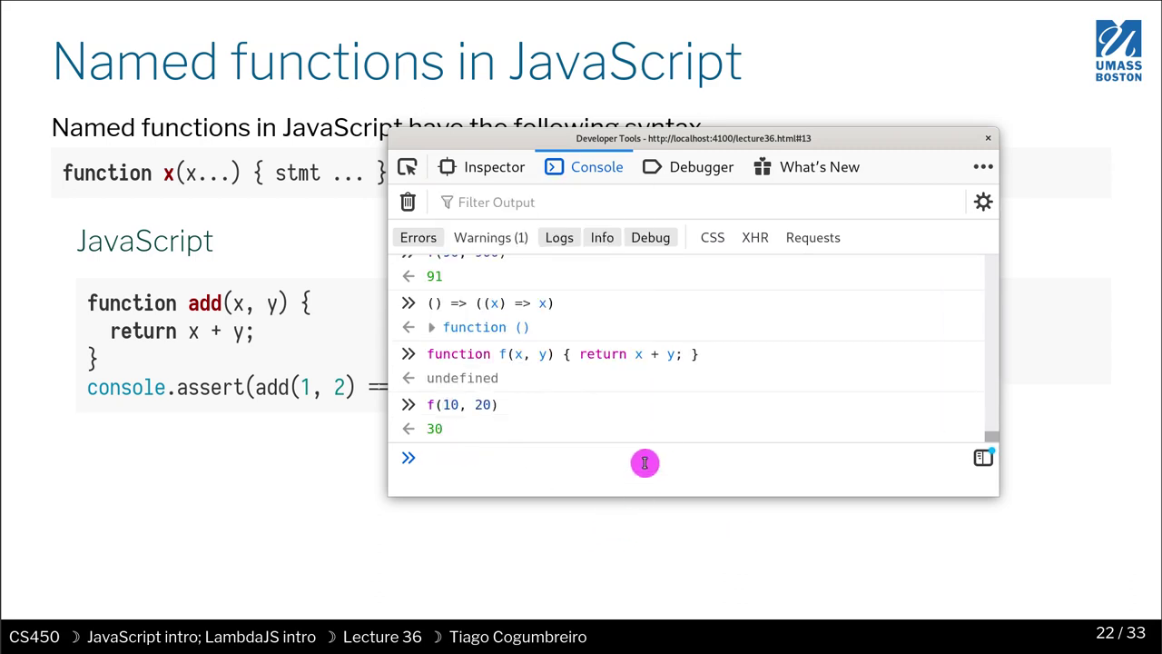